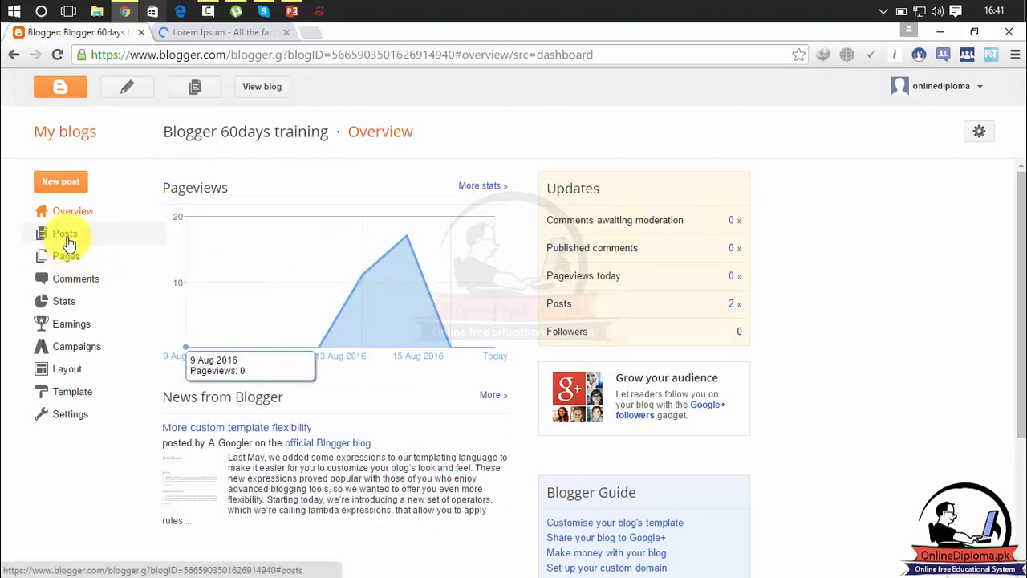
Start a new blog post and copy the lipsum.com text from "The standard Lorem Ipsum passage" through the 1914 translation
left_click(59, 187)
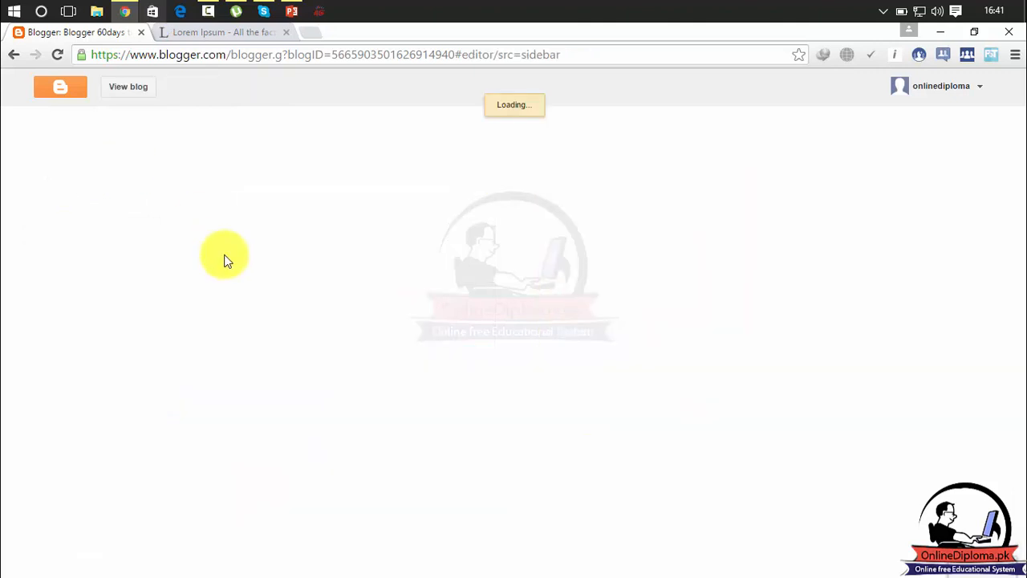
left_click(250, 36)
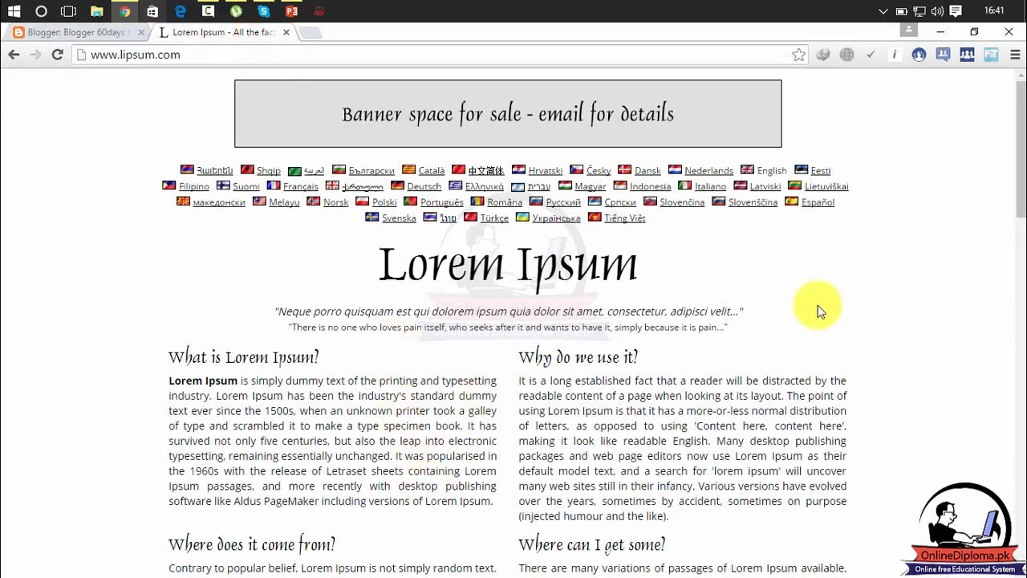
scroll(1002, 233, "down", 9)
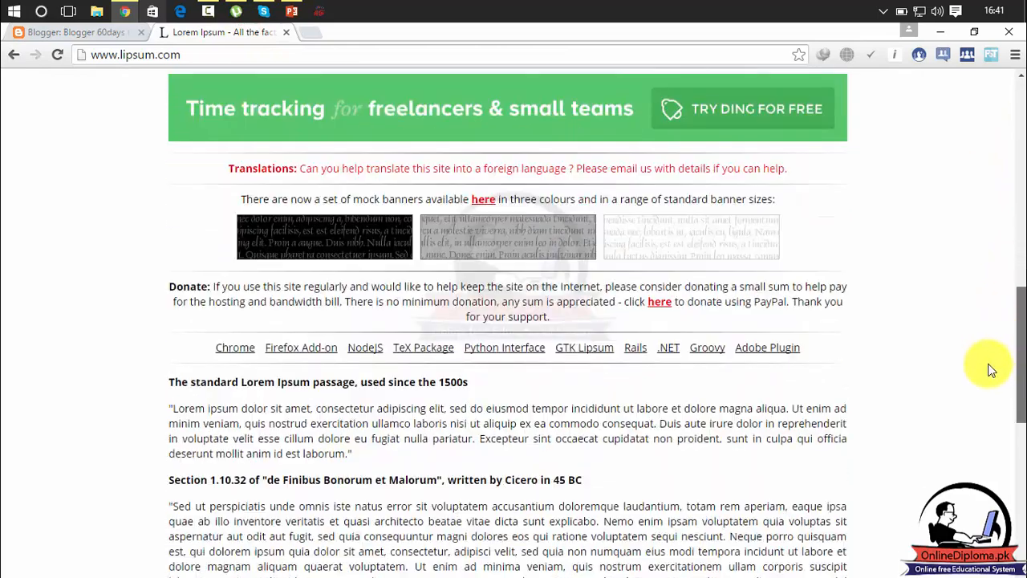
scroll(989, 393, "down", 3)
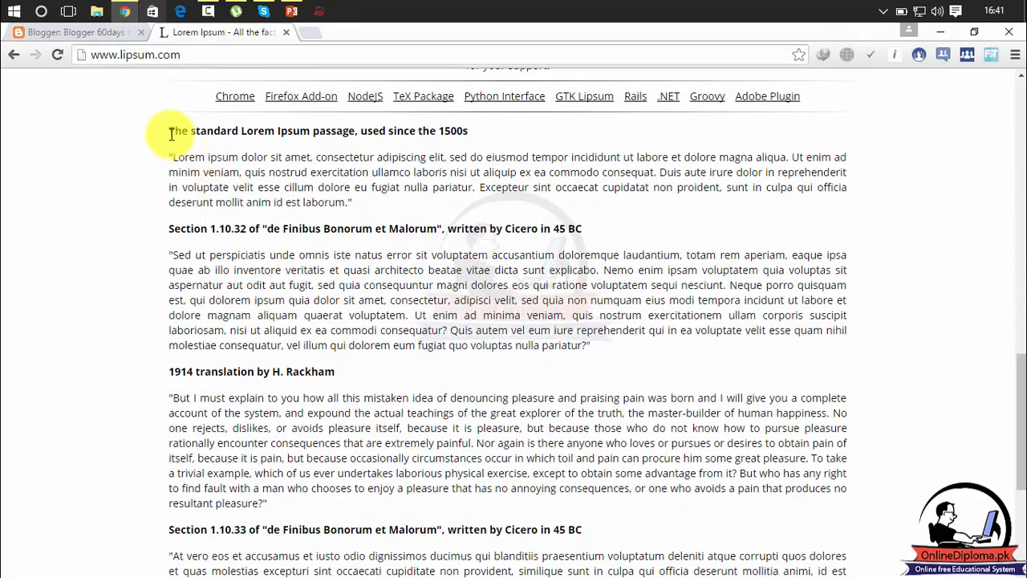
left_click_drag(170, 132, 541, 495)
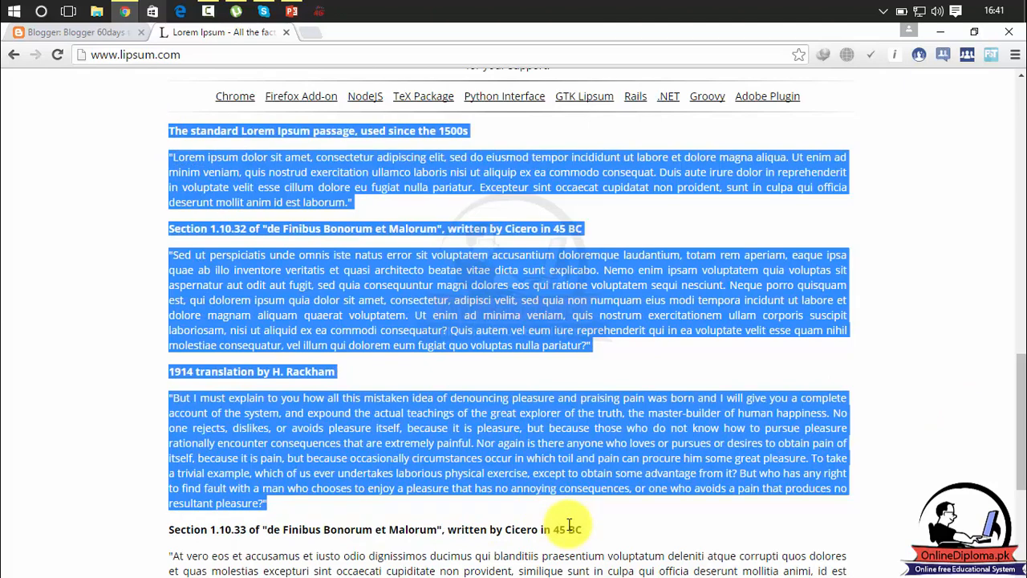
Paste the copied Lorem Ipsum passages into the body of the new Blogger post
left_click(100, 37)
left_click(231, 258)
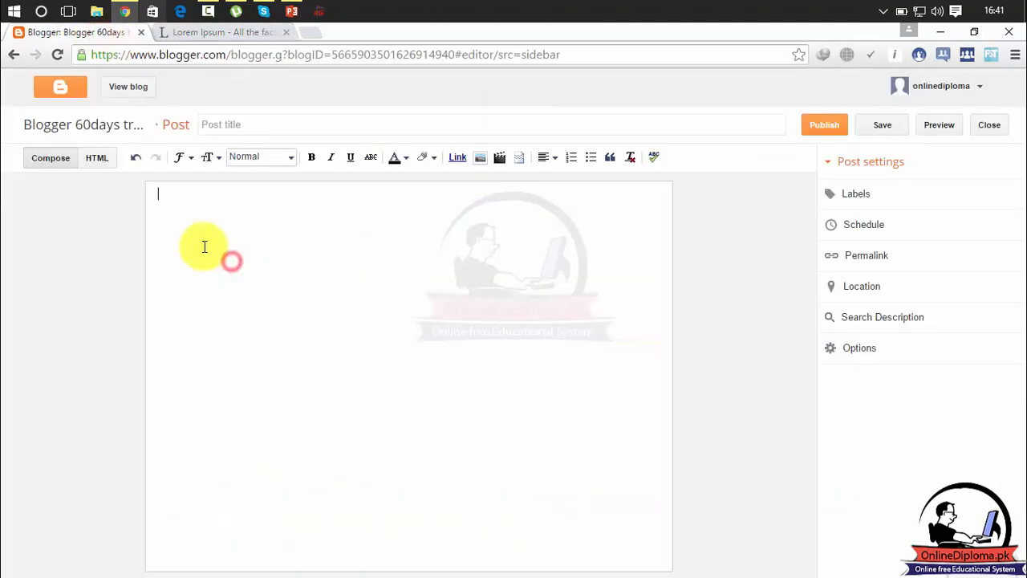
key("ctrl+v")
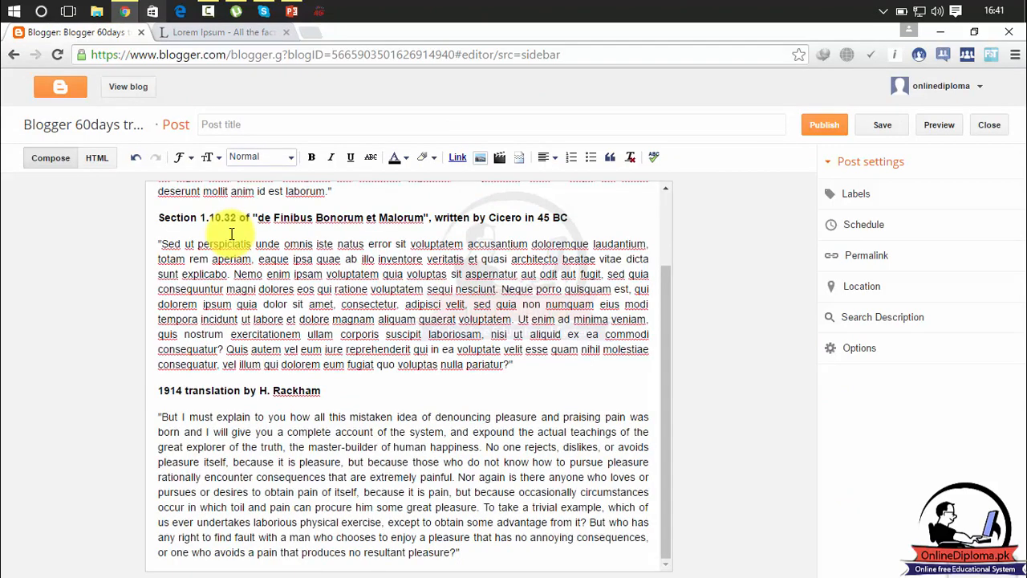
left_click_drag(666, 325, 670, 215)
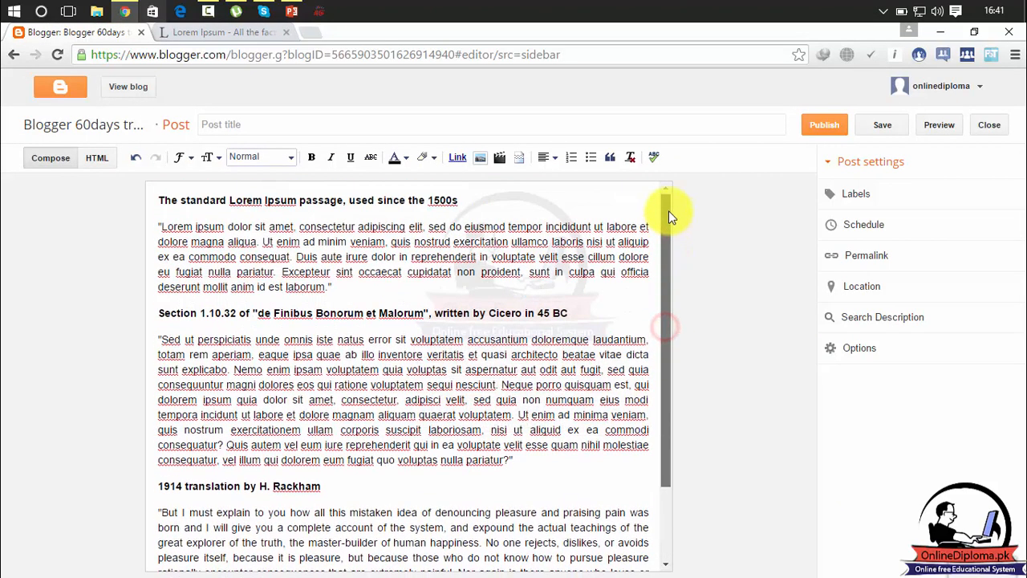
Enter "AutoCAD Electrical Lesson 06" as the post title
left_click(329, 126)
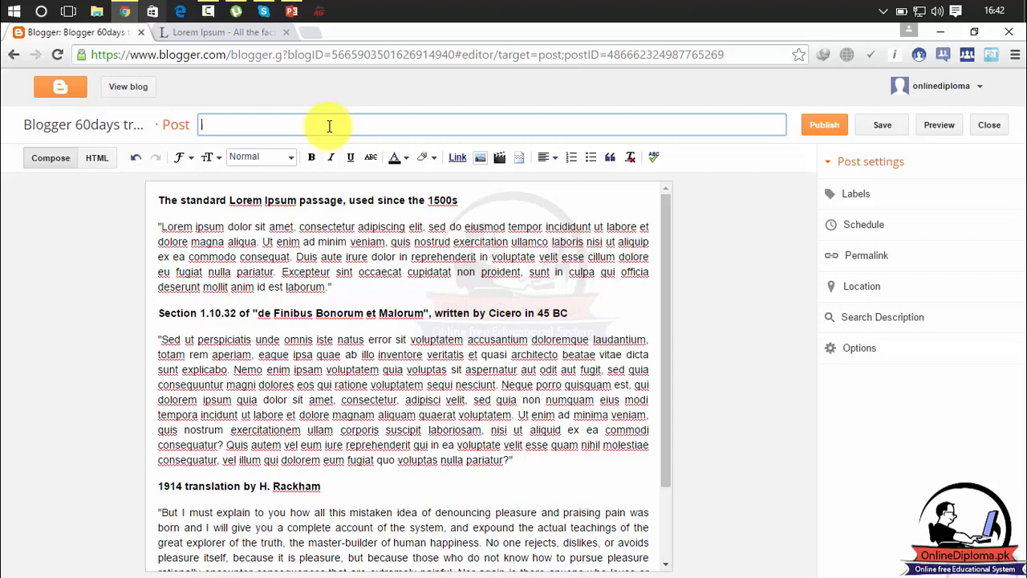
type("AutoCAD Electrical L")
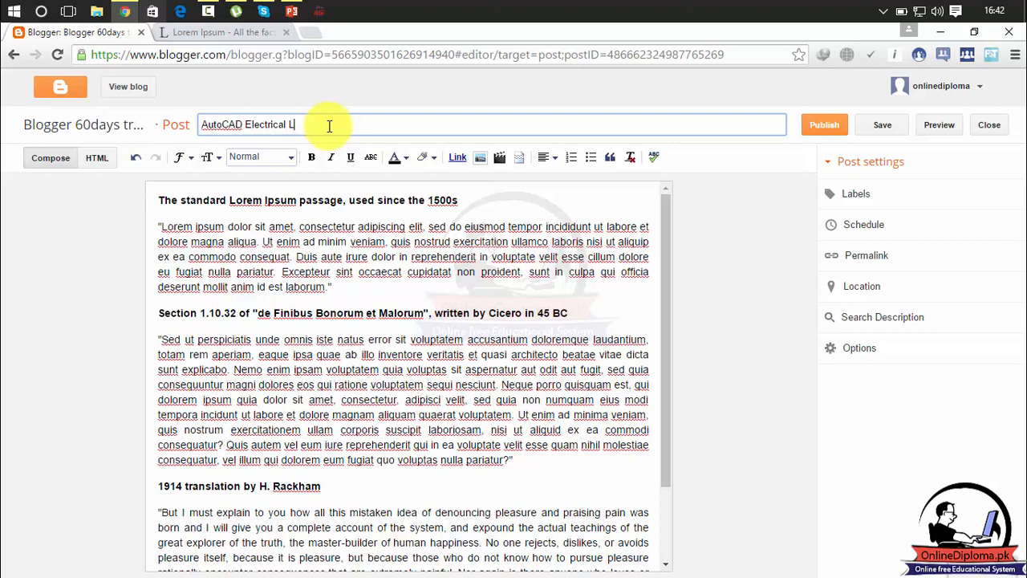
type("esson 06")
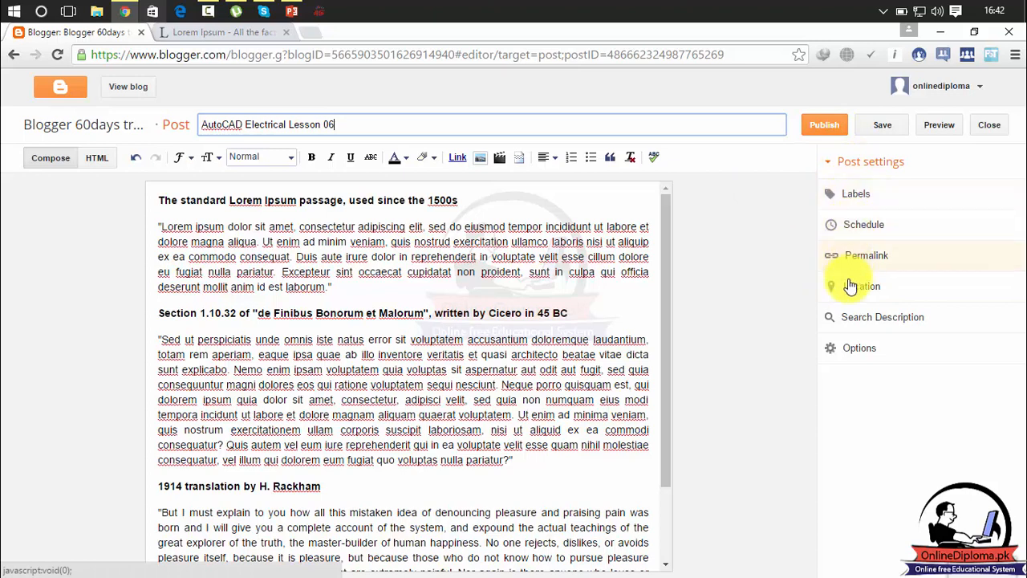
Add the label "AutoCAD Electrical 2017" to the post
left_click(869, 202)
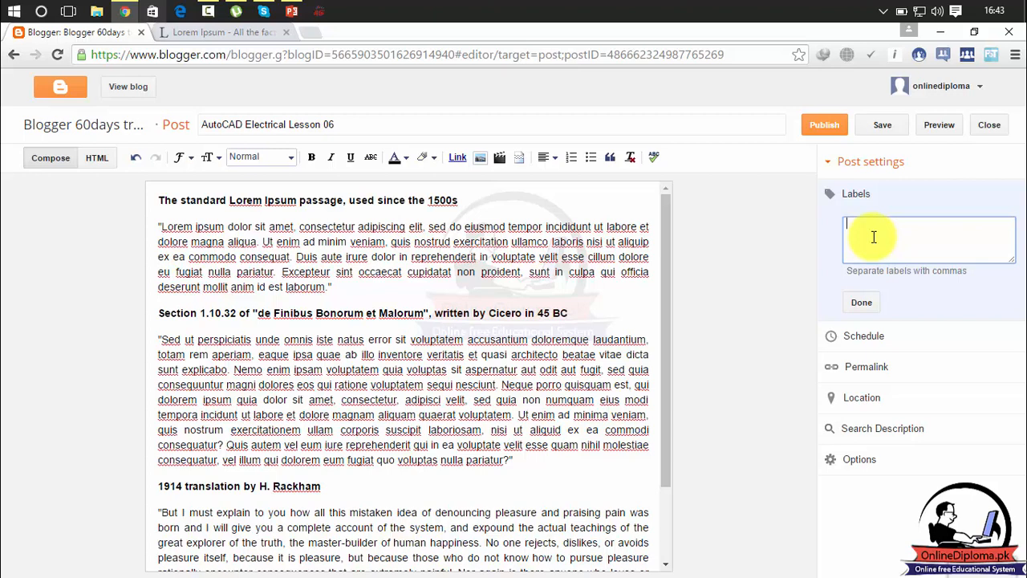
type("AutoCAD Electrical")
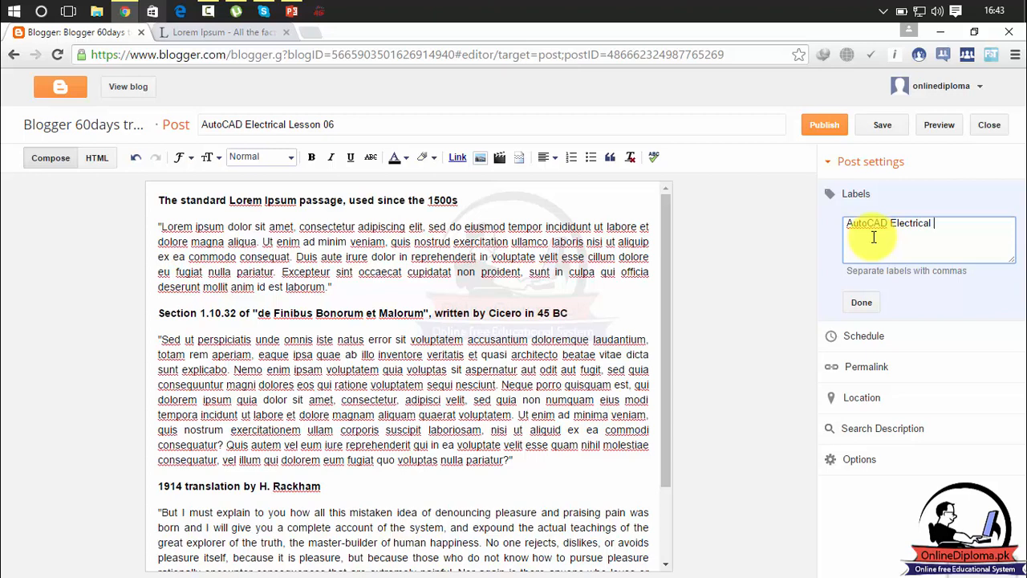
type(" 2017")
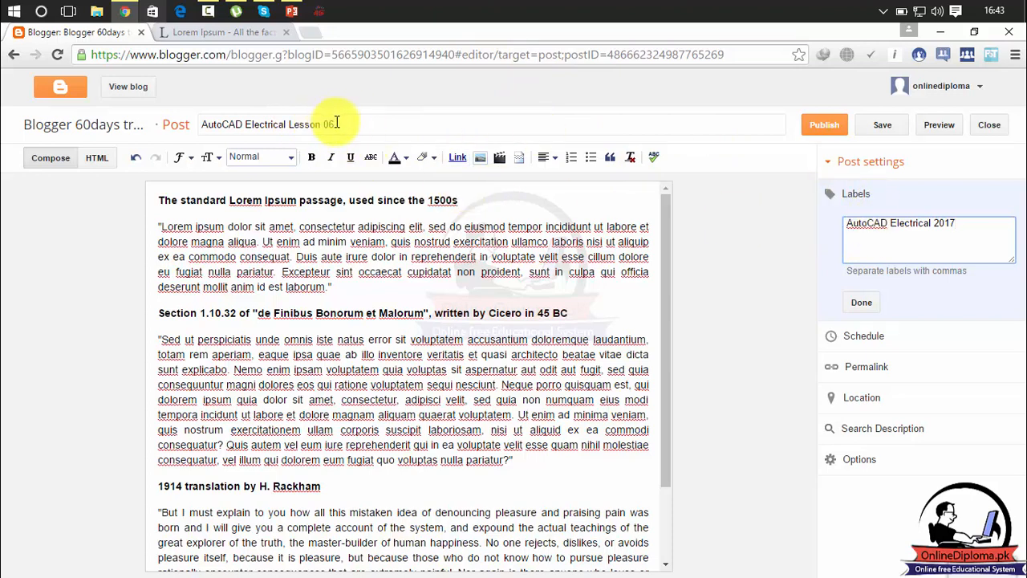
Change the post title to "Electrical Circuit panel Lesson 06"
left_click_drag(287, 125, 142, 126)
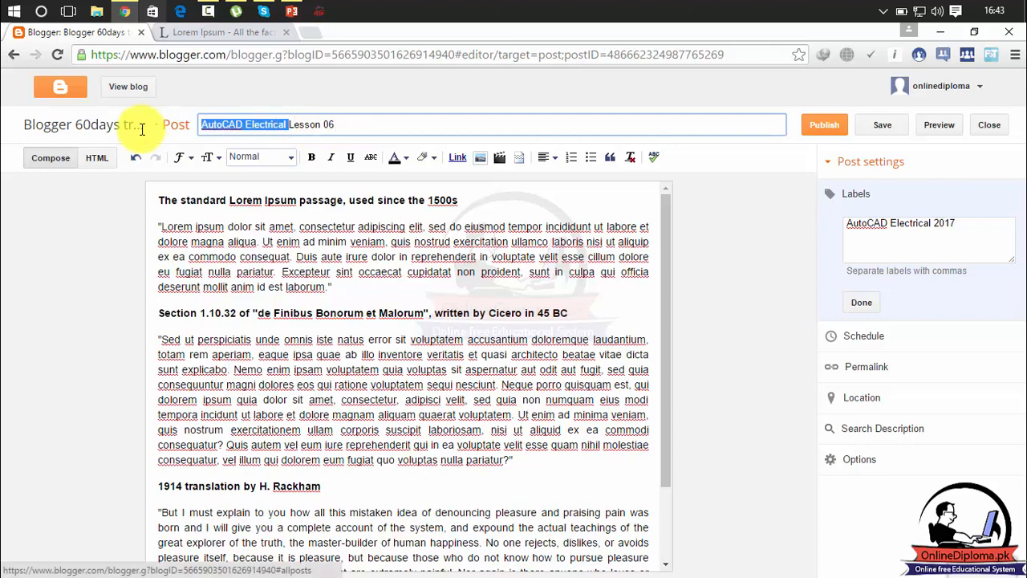
key("BackSpace")
left_click(258, 123)
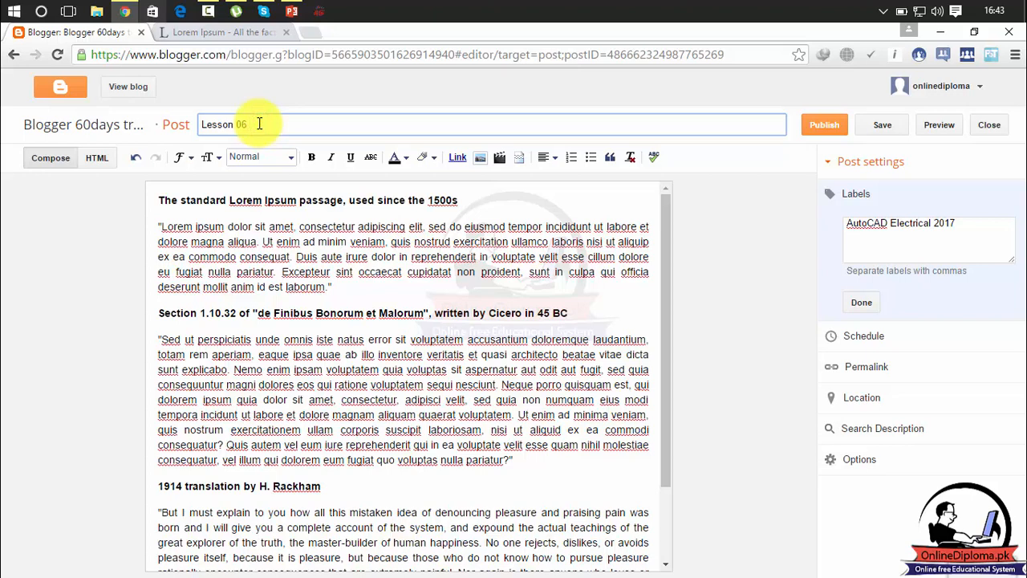
type("Circuit panel")
double_click(245, 125)
left_click_drag(196, 131, 176, 129)
key("BackSpace")
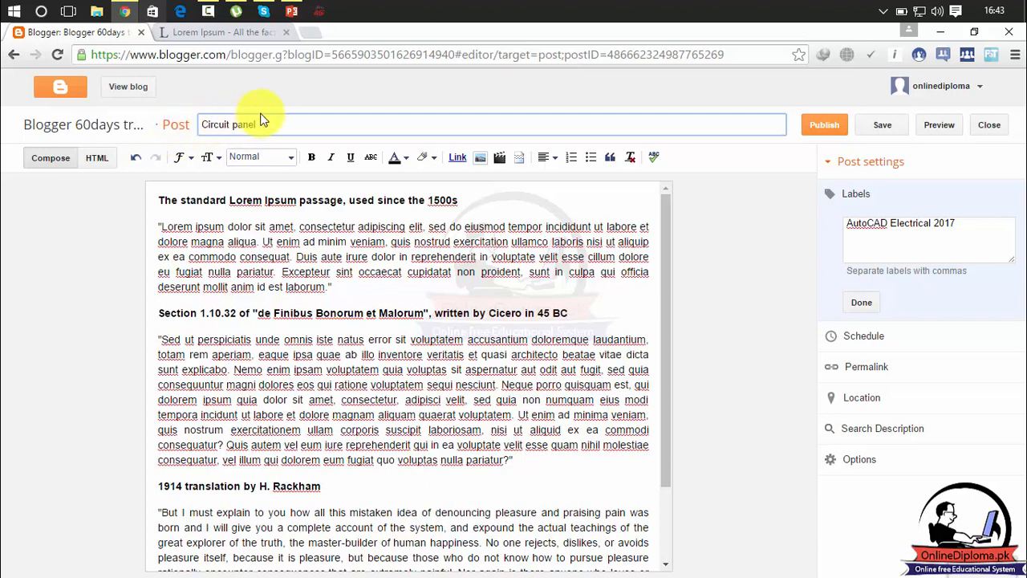
type("Ele")
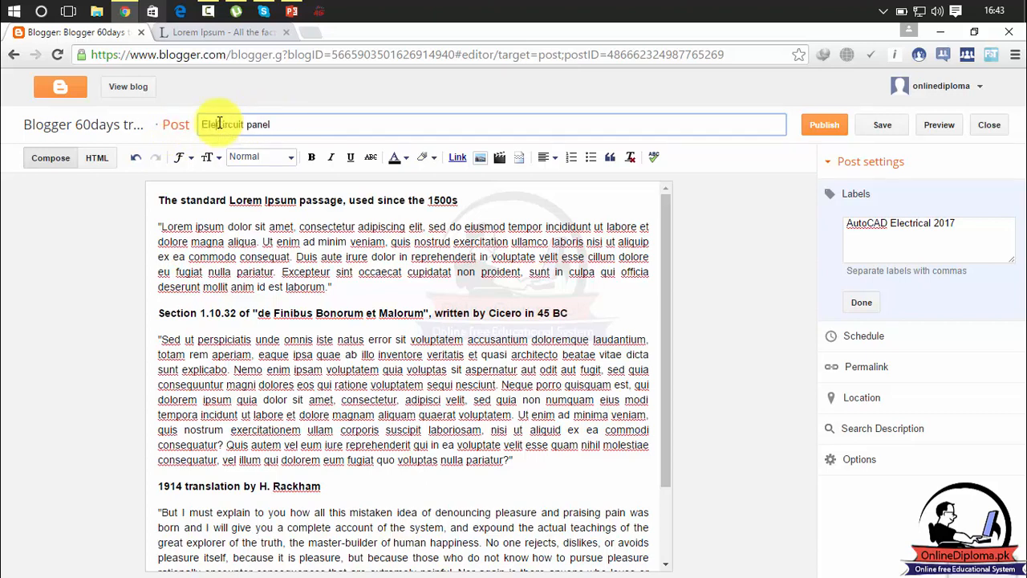
type("ctrical")
left_click(315, 120)
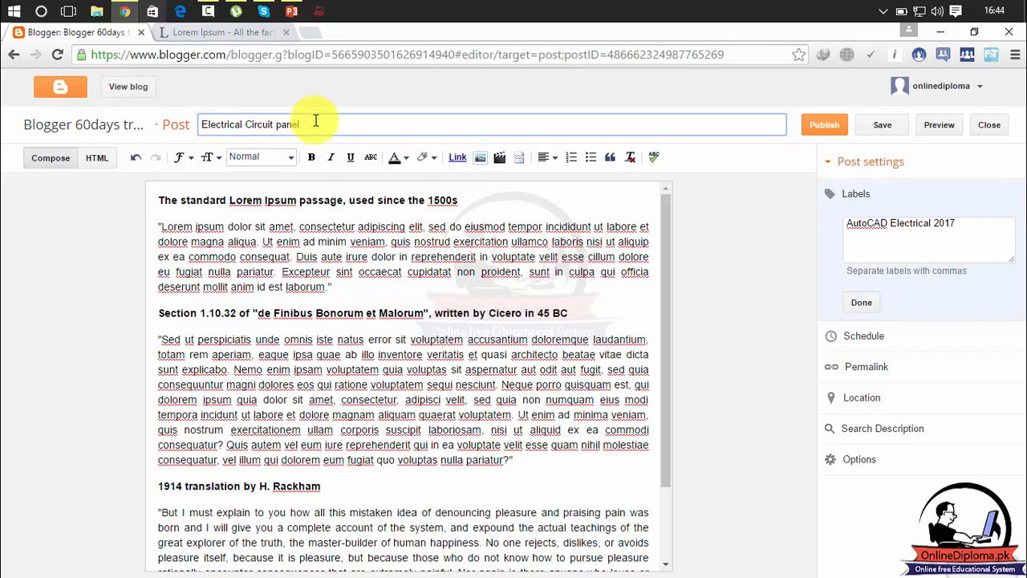
type("Lesson 06")
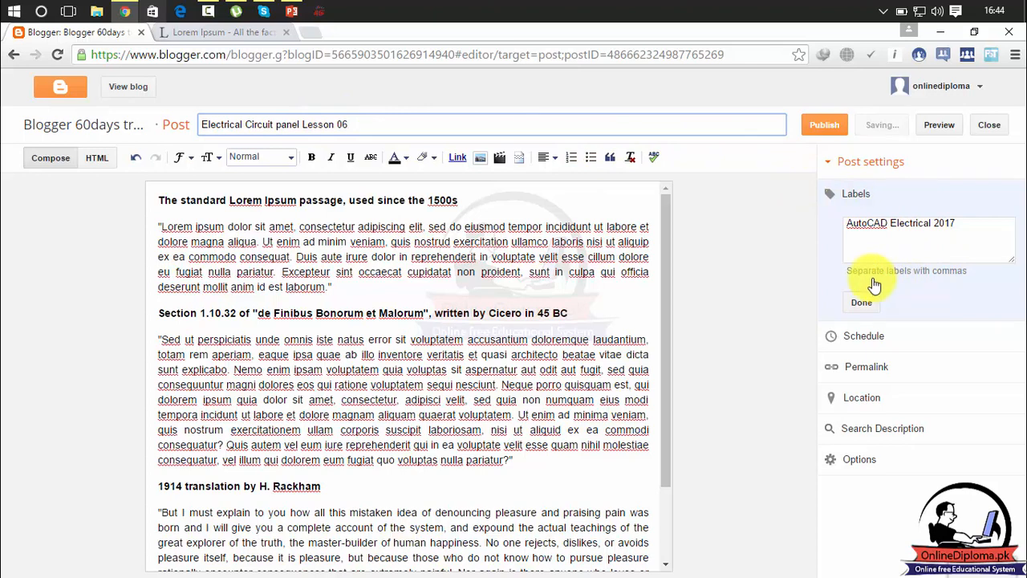
Confirm the "AutoCAD Electrical 2017" label and reopen the post's label settings
left_click(964, 220)
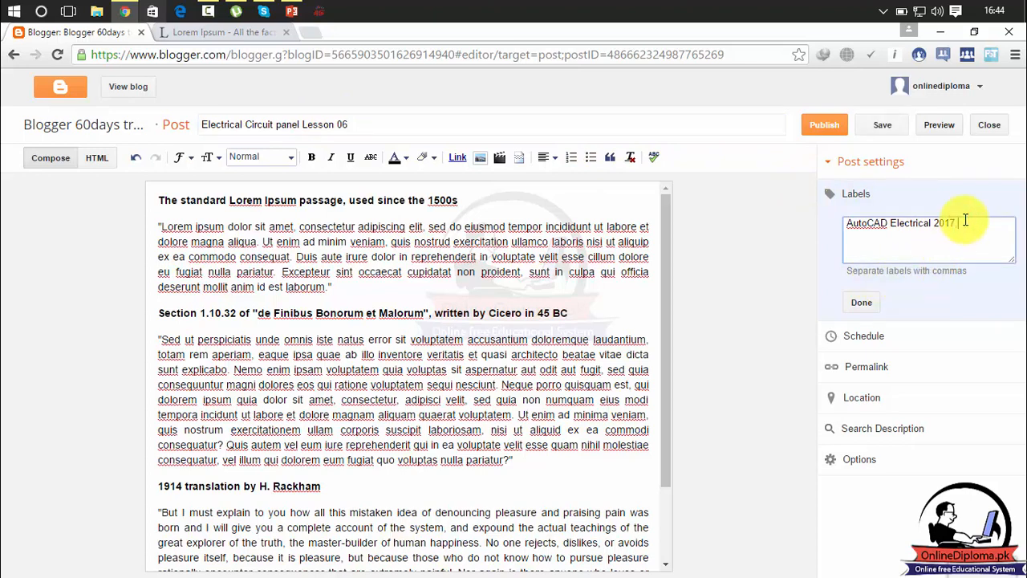
left_click(862, 305)
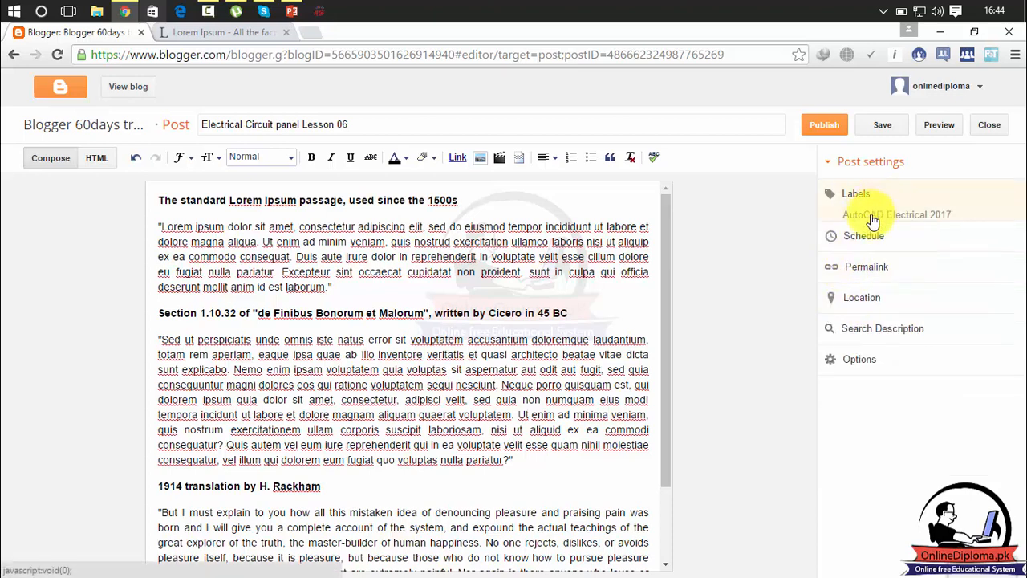
left_click(860, 197)
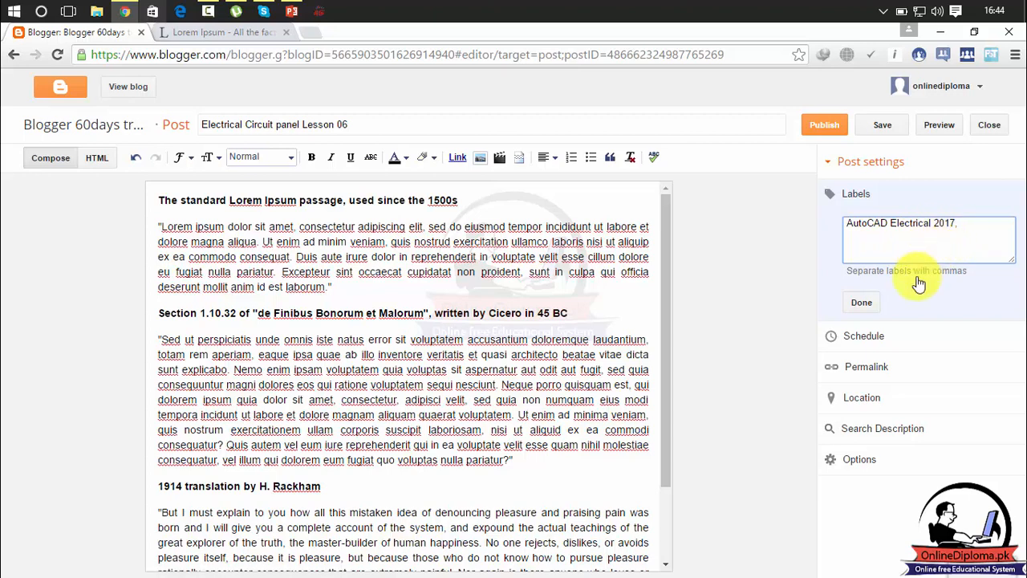
Switch the post's schedule to Set date and time, return it to Automatic, and confirm it
left_click(859, 344)
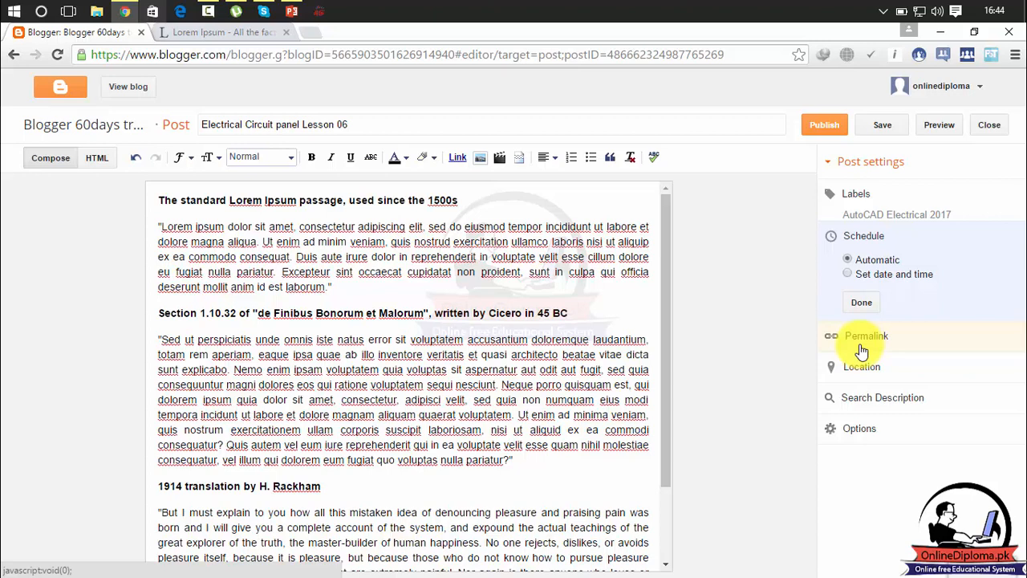
left_click(852, 274)
left_click(854, 276)
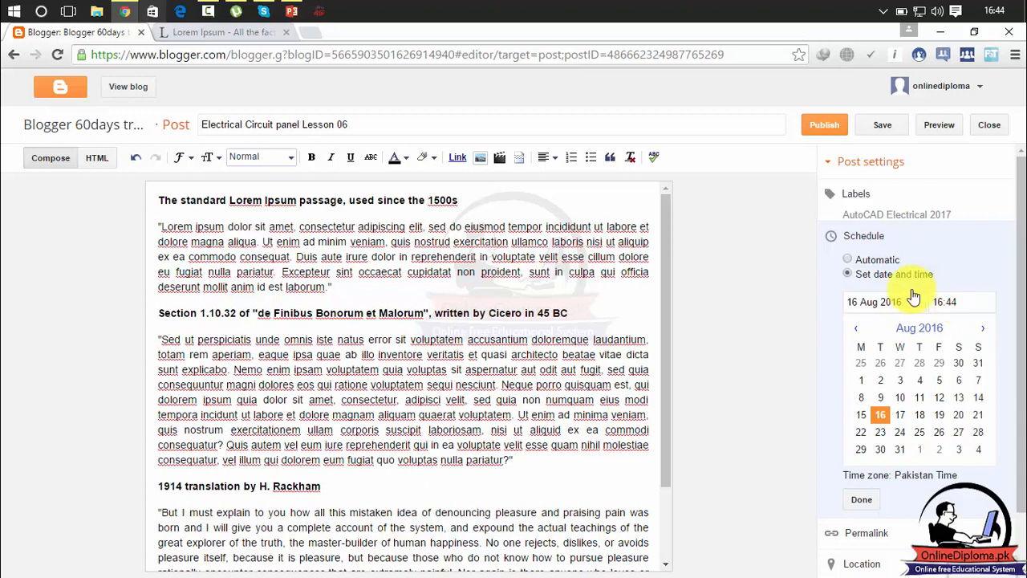
left_click(879, 262)
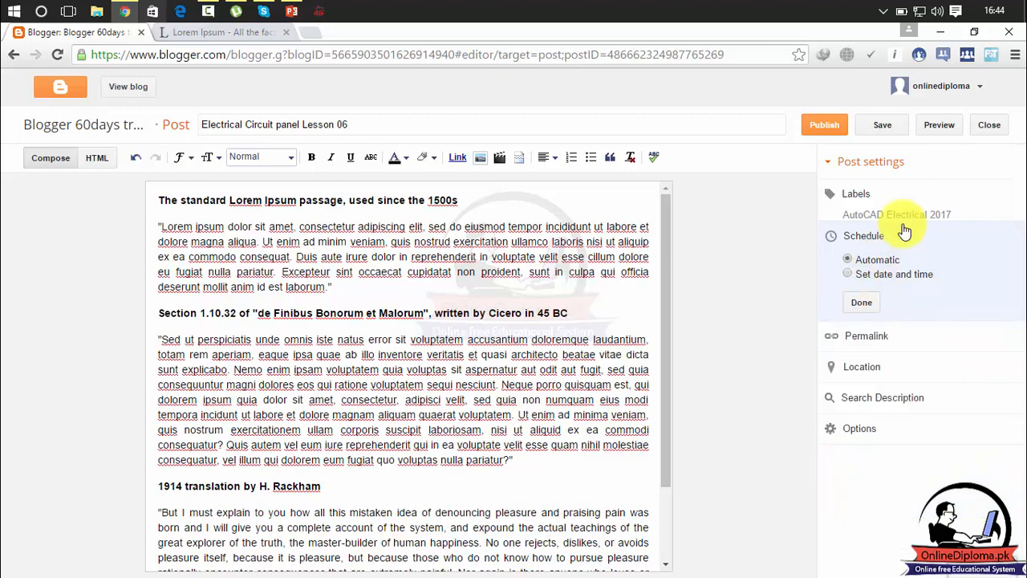
left_click(861, 305)
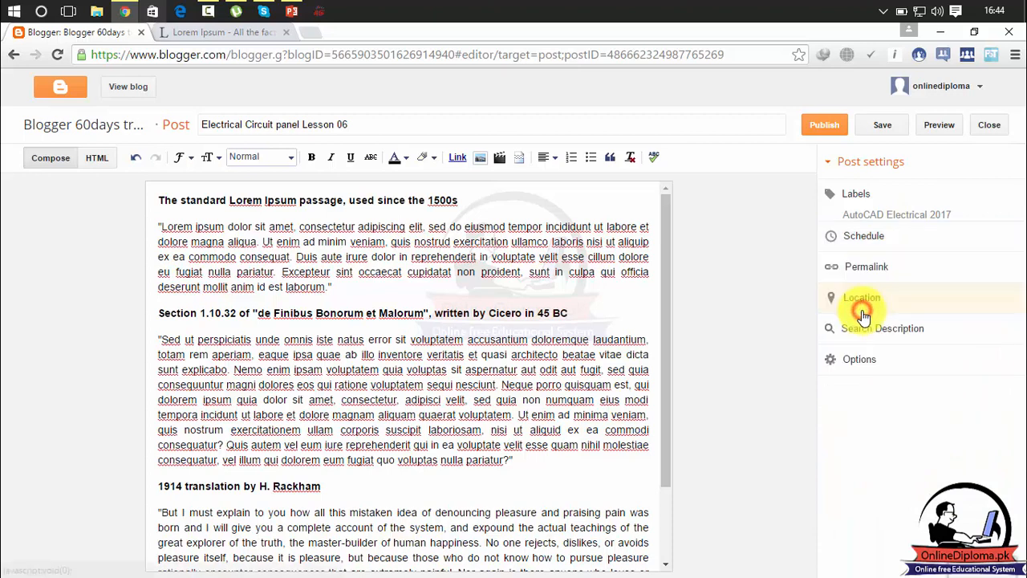
left_click(922, 252)
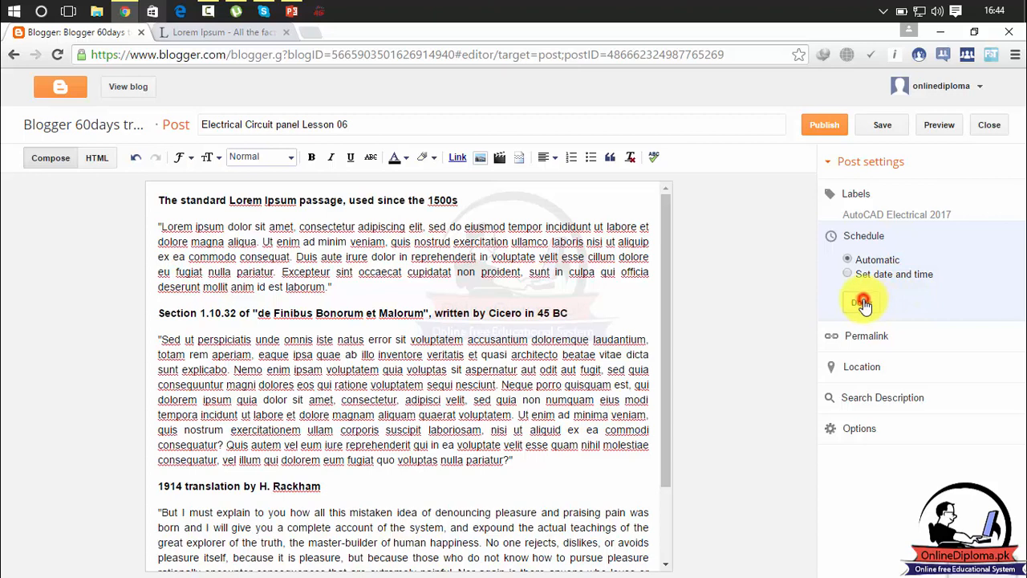
left_click(863, 303)
Switch the post's permalink setting from automatic to Custom Permalink
left_click(893, 277)
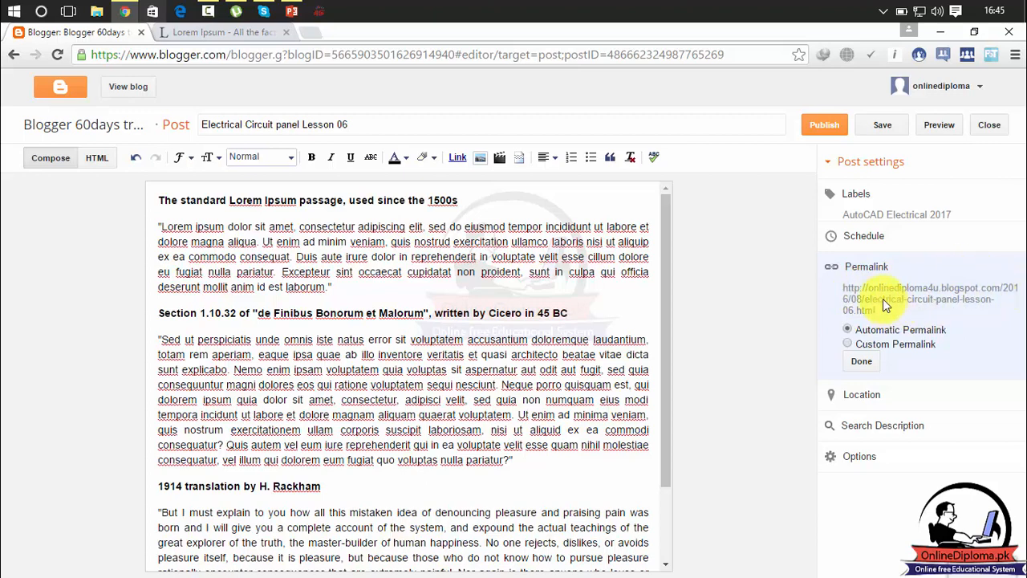
left_click(846, 344)
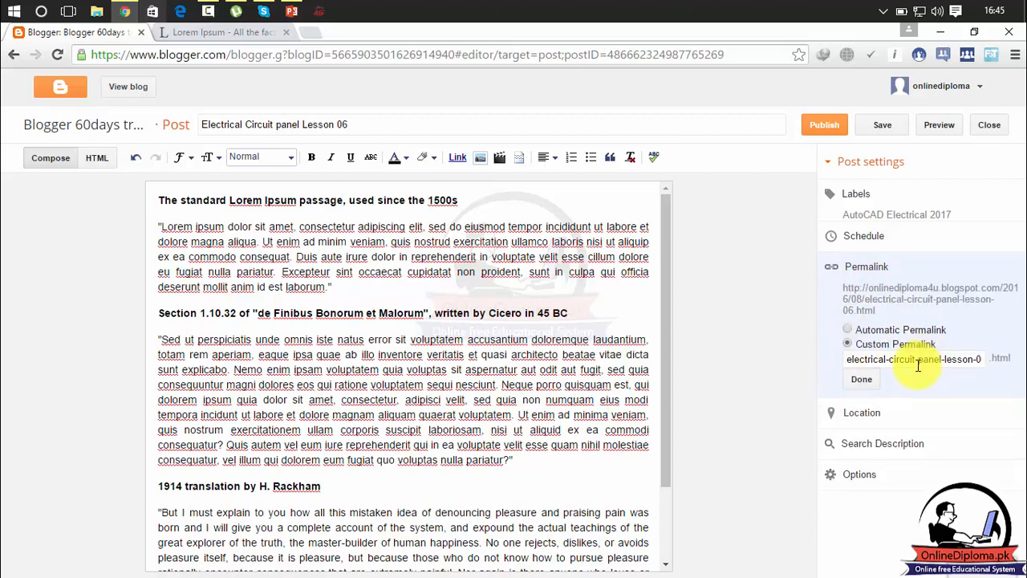
left_click(314, 32)
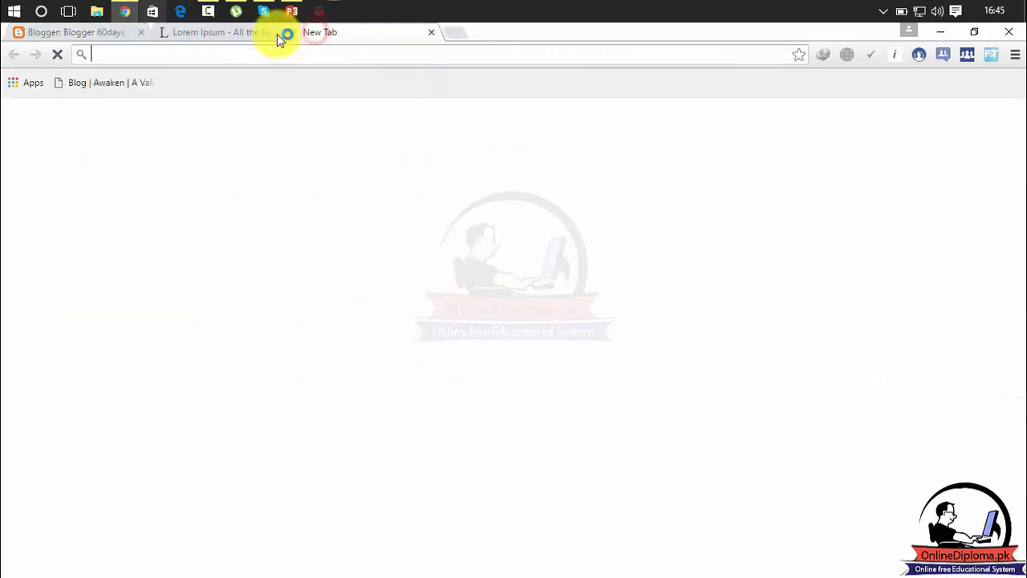
left_click(256, 36)
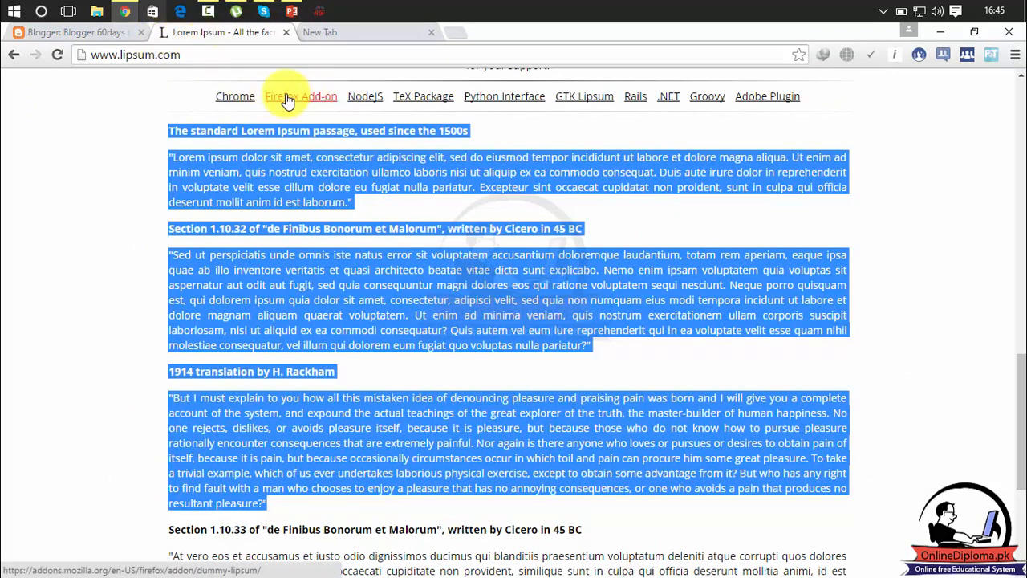
left_click(236, 96)
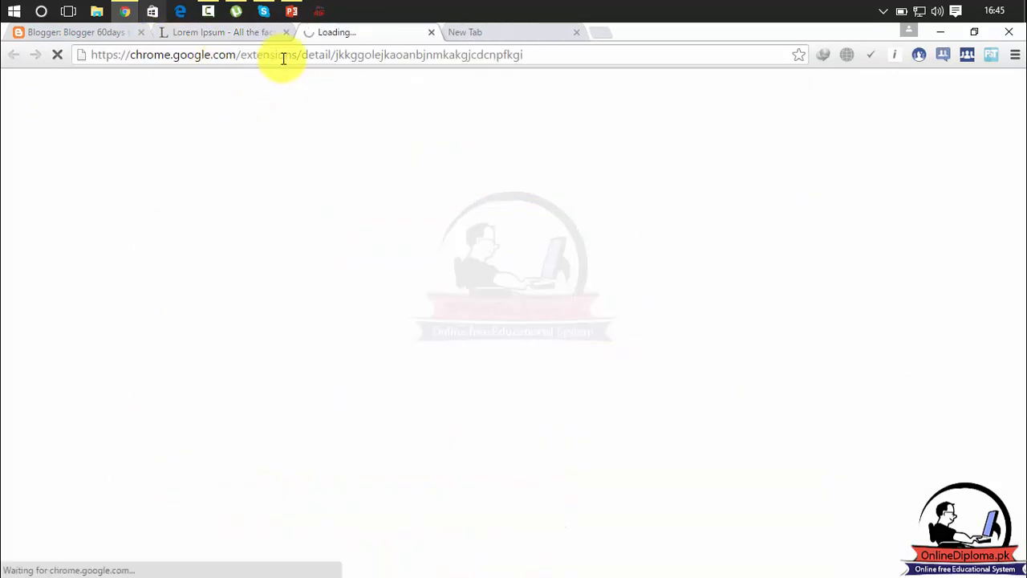
left_click(431, 32)
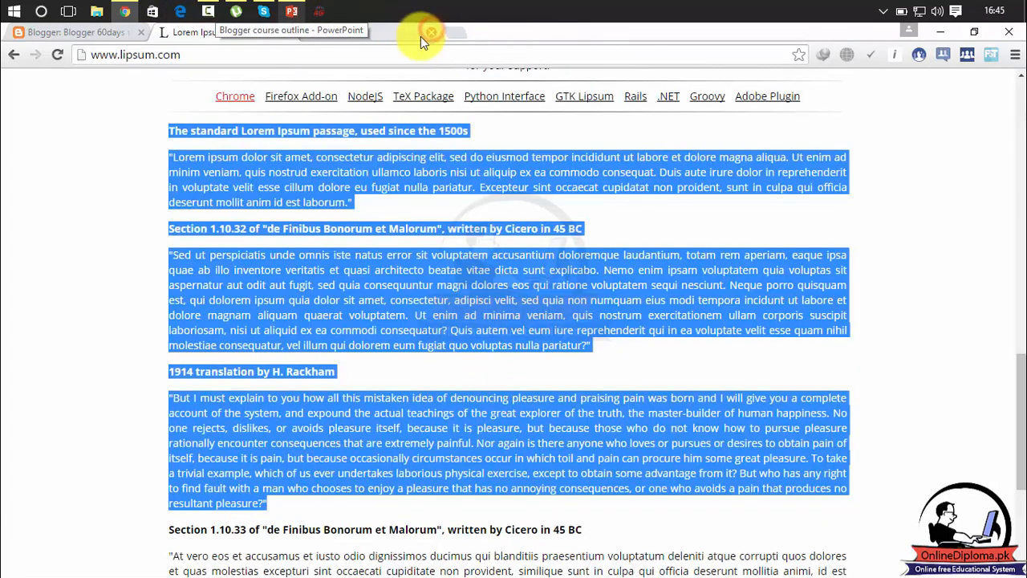
Open onlinediploma.pk in a new browser tab and examine the site's address
key("ctrl+t")
left_click(390, 37)
left_click(389, 53)
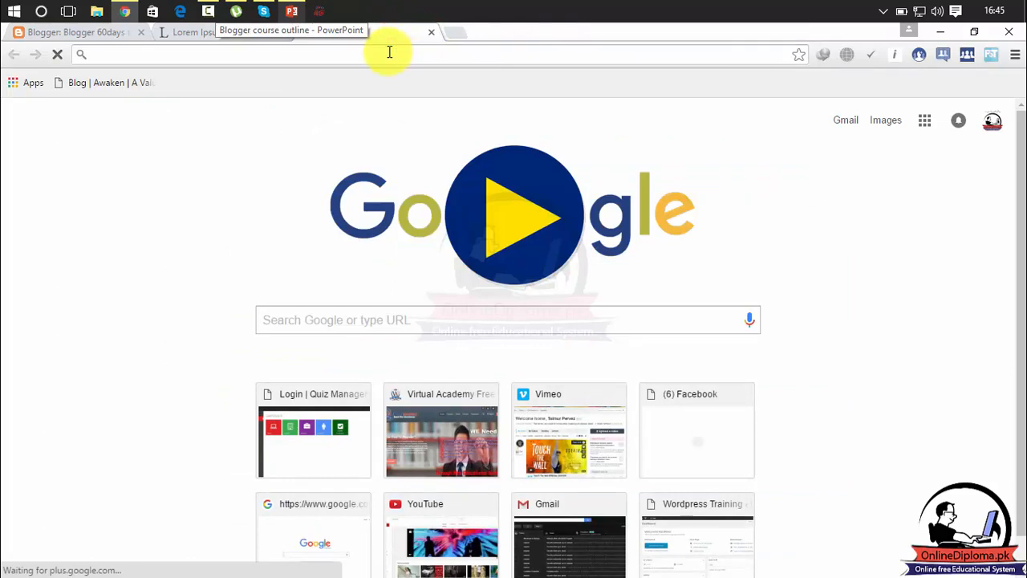
type("oni")
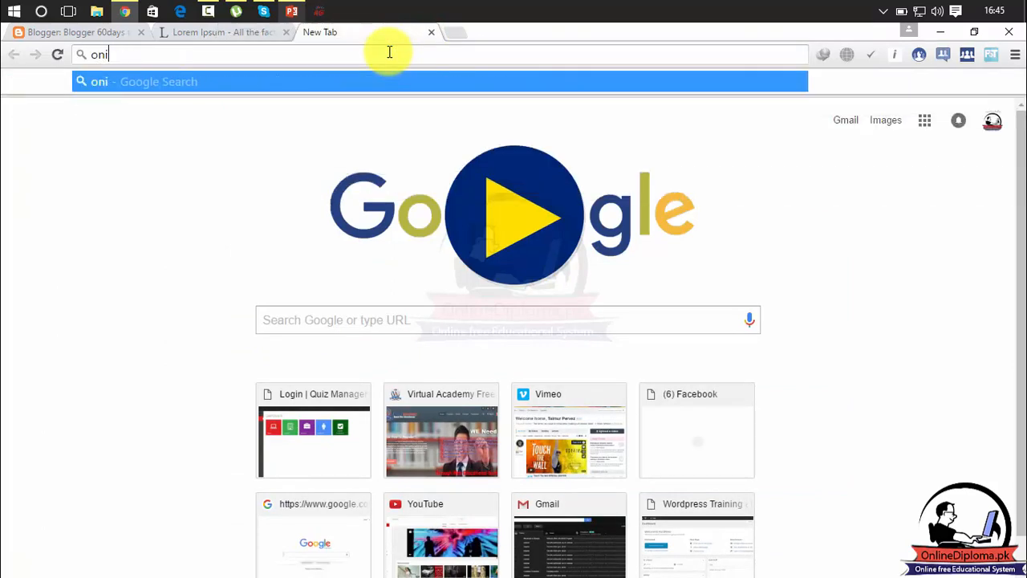
key("Return")
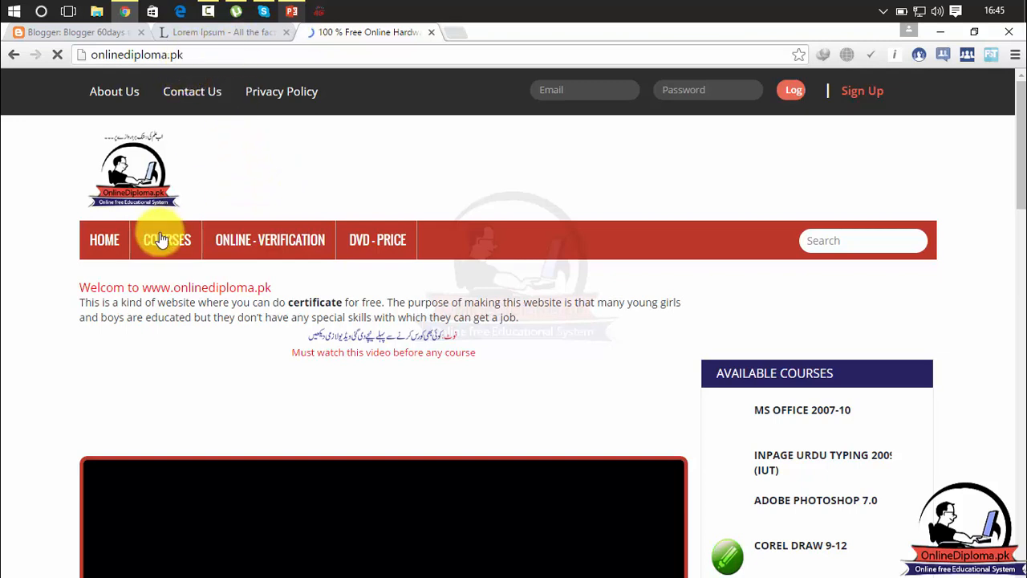
left_click(198, 62)
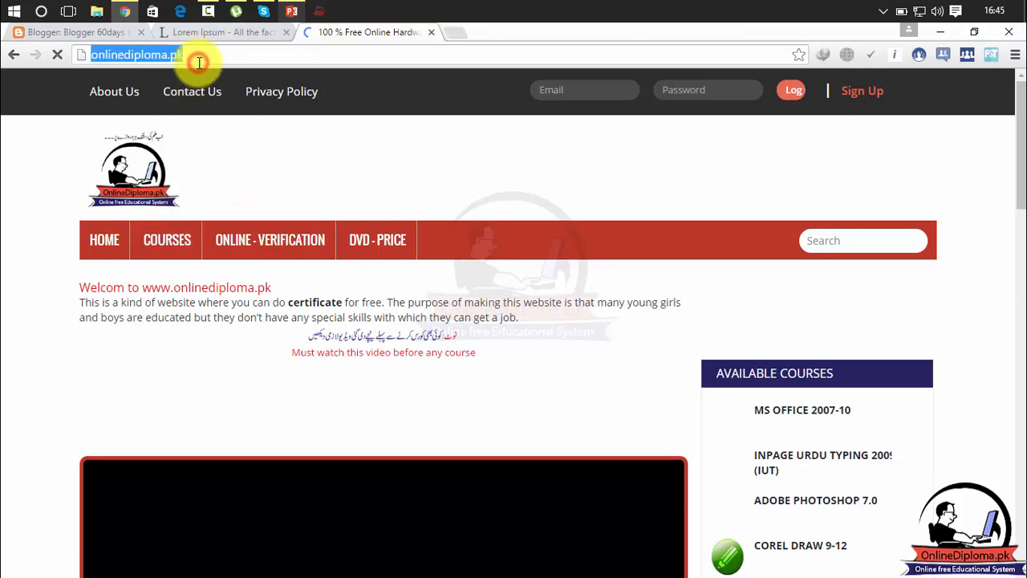
left_click(210, 57)
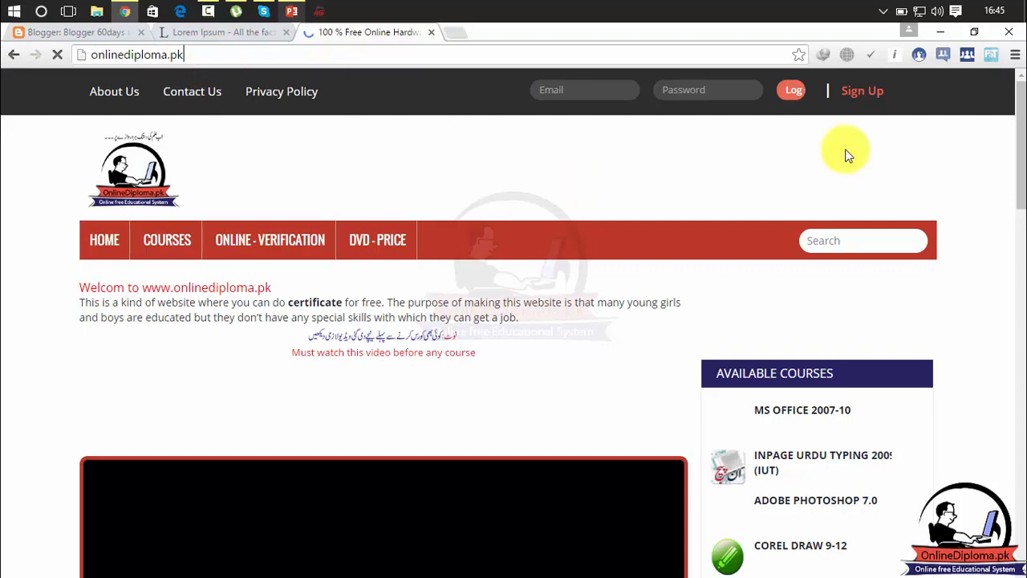
Open the site's Courses page and the Inpage Urdu Typing 2009 (IUT) course, examining the page path and course id in their URLs
left_click_drag(1013, 92, 1019, 377)
left_click(152, 257)
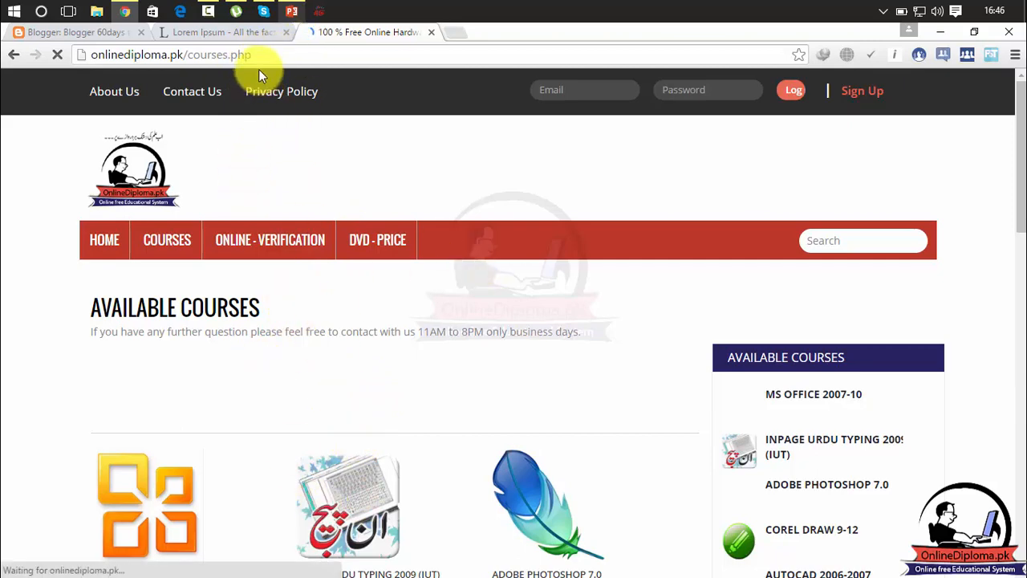
left_click_drag(252, 55, 186, 65)
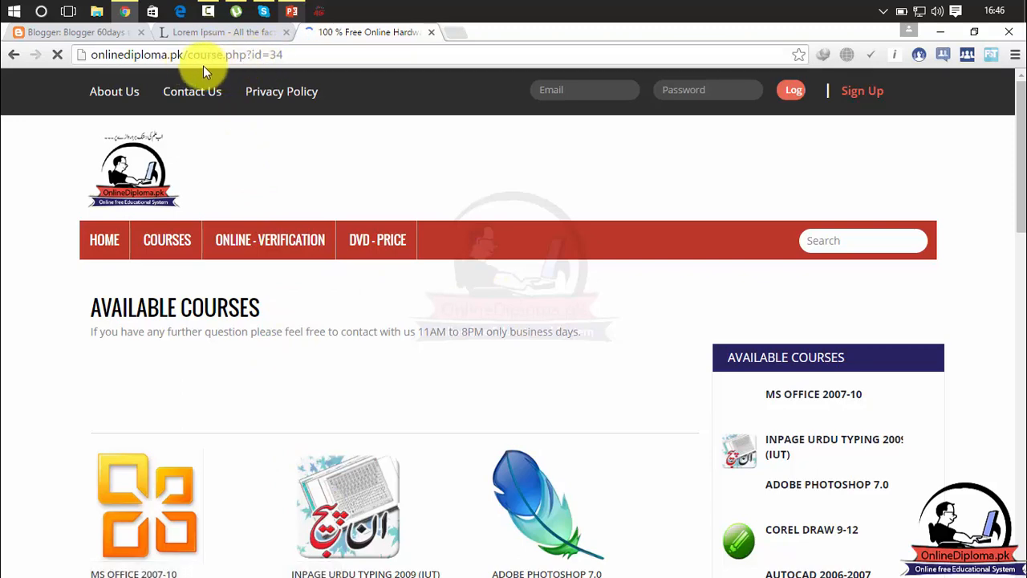
left_click_drag(294, 56, 272, 56)
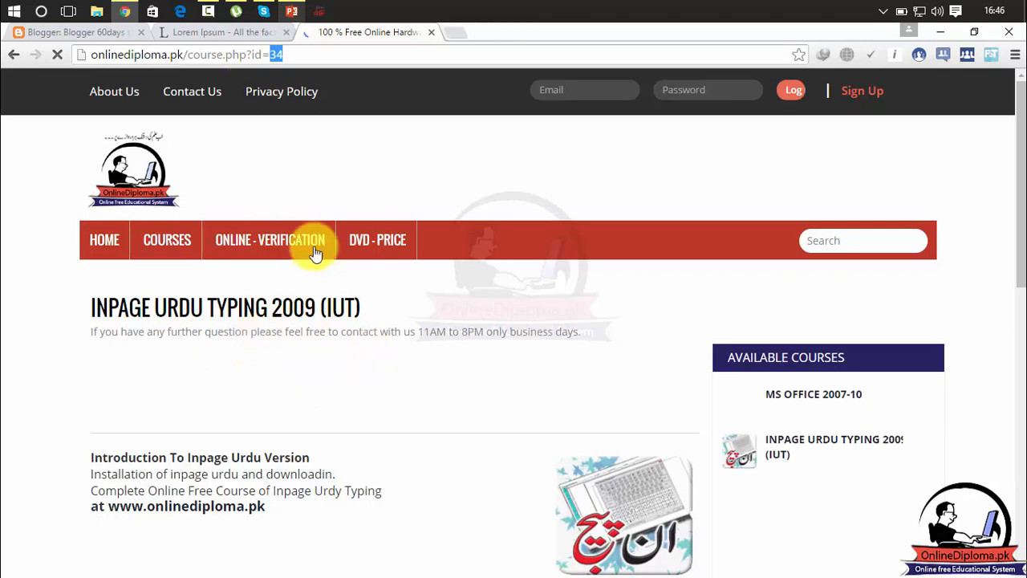
left_click_drag(277, 60, 190, 64)
Return to the Blogger post, switch its permalink to Automatic Permalink and back to Custom Permalink
left_click(115, 32)
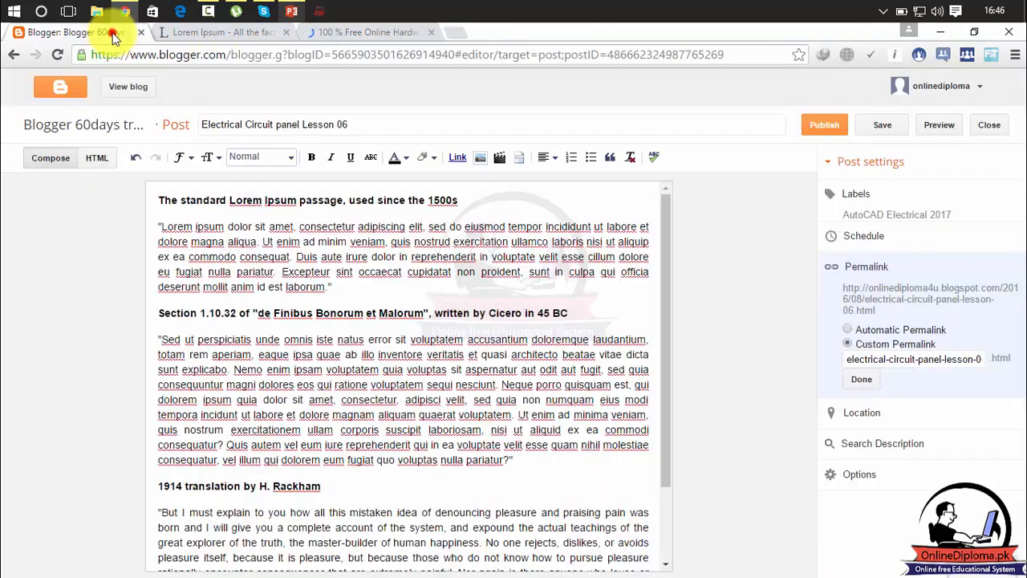
left_click(915, 325)
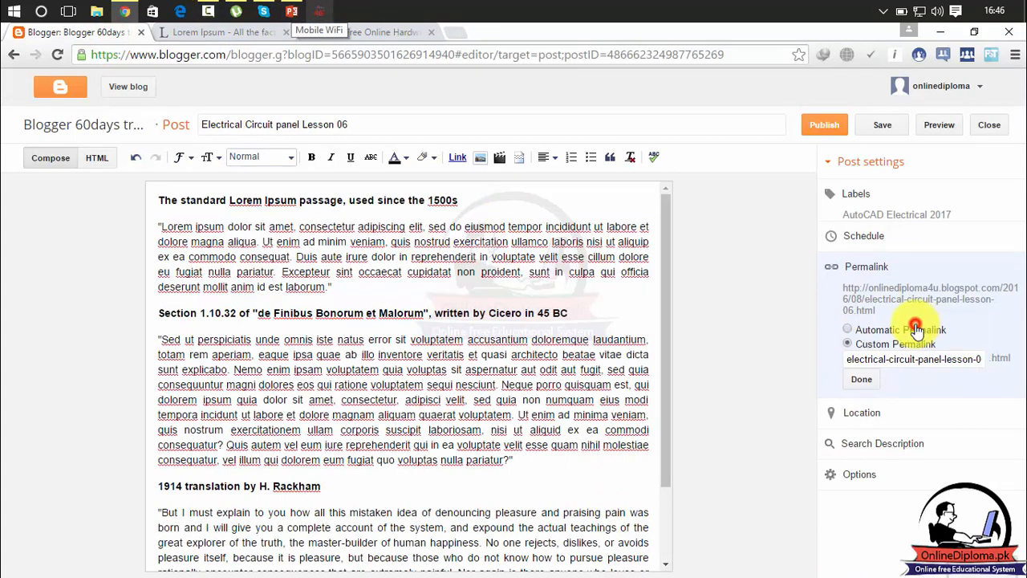
left_click(907, 330)
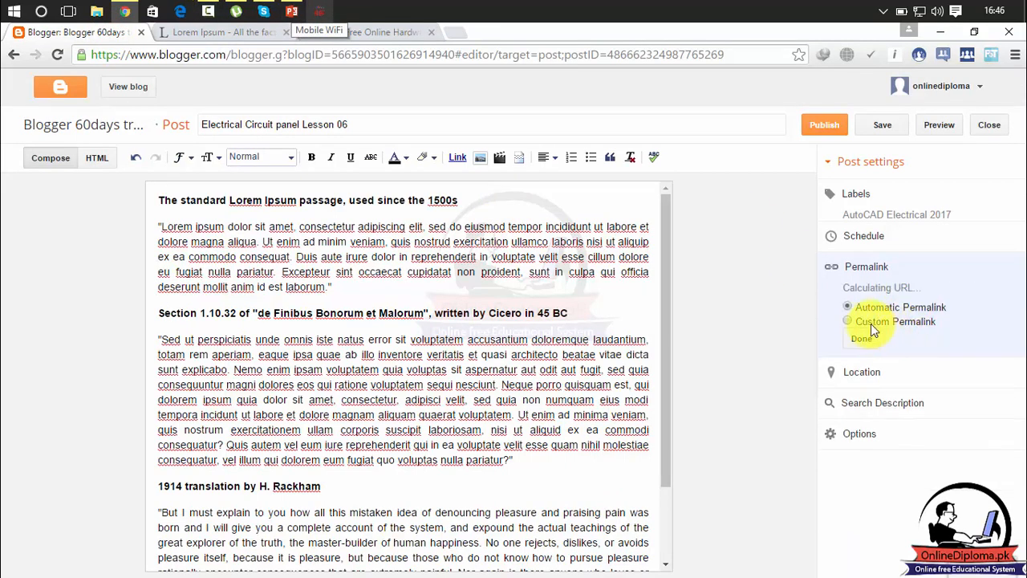
left_click(871, 324)
left_click(859, 312)
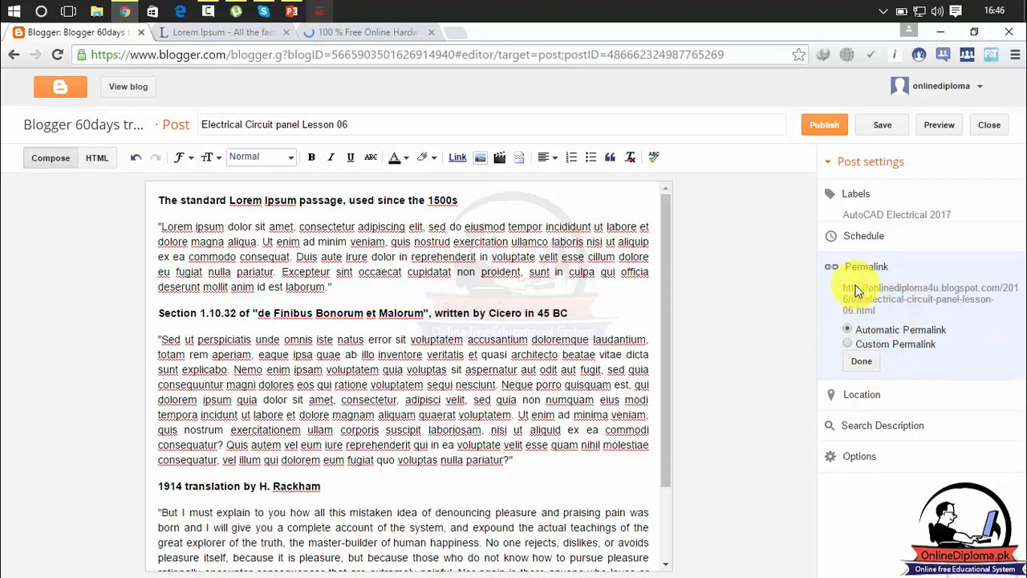
left_click(883, 345)
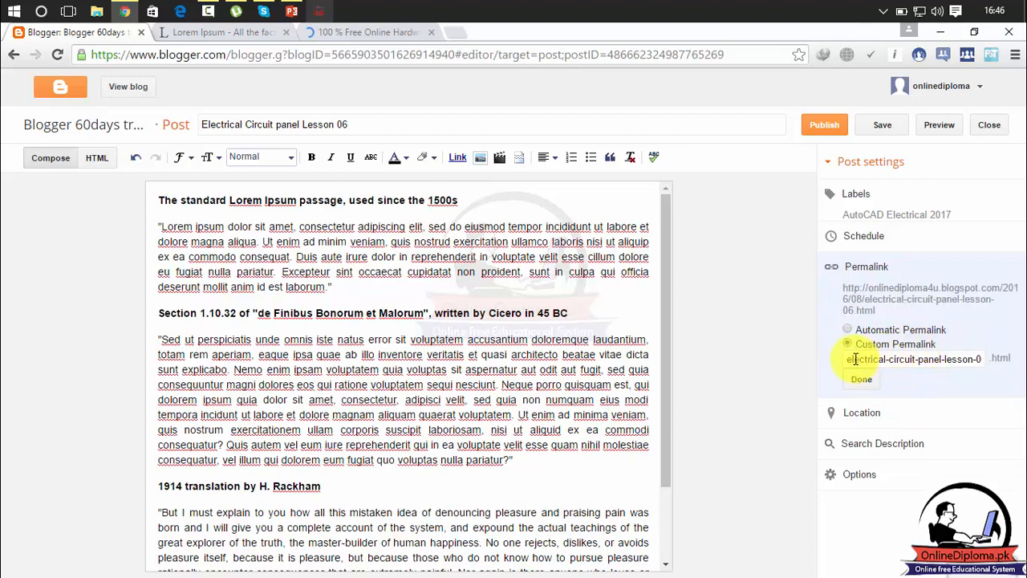
Replace the whole custom permalink text with "Lesson-06"
left_click_drag(850, 362, 1003, 363)
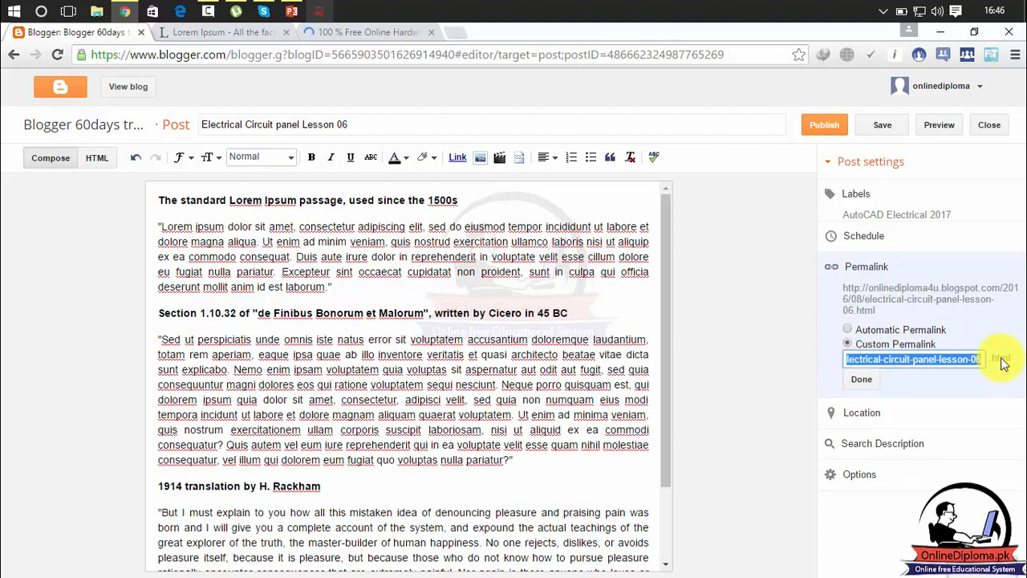
key("ctrl+c")
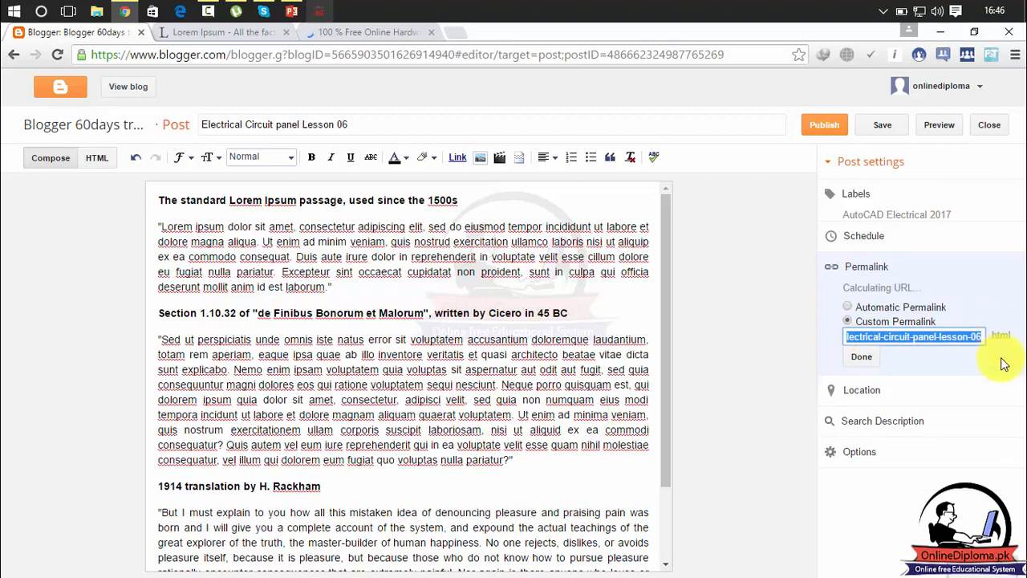
type("K")
key("BackSpace")
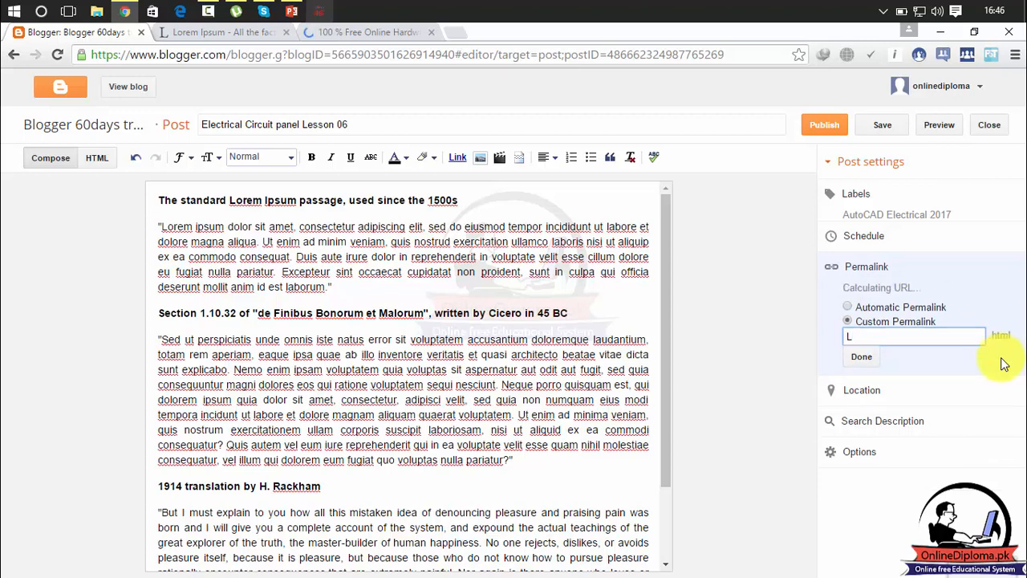
type("Lesson-")
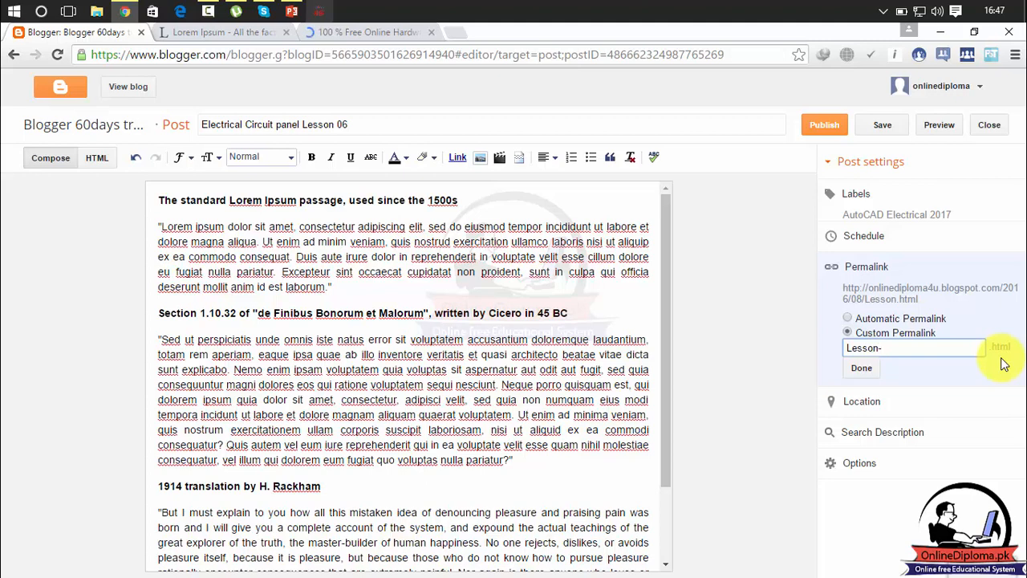
type("01")
key("BackSpace")
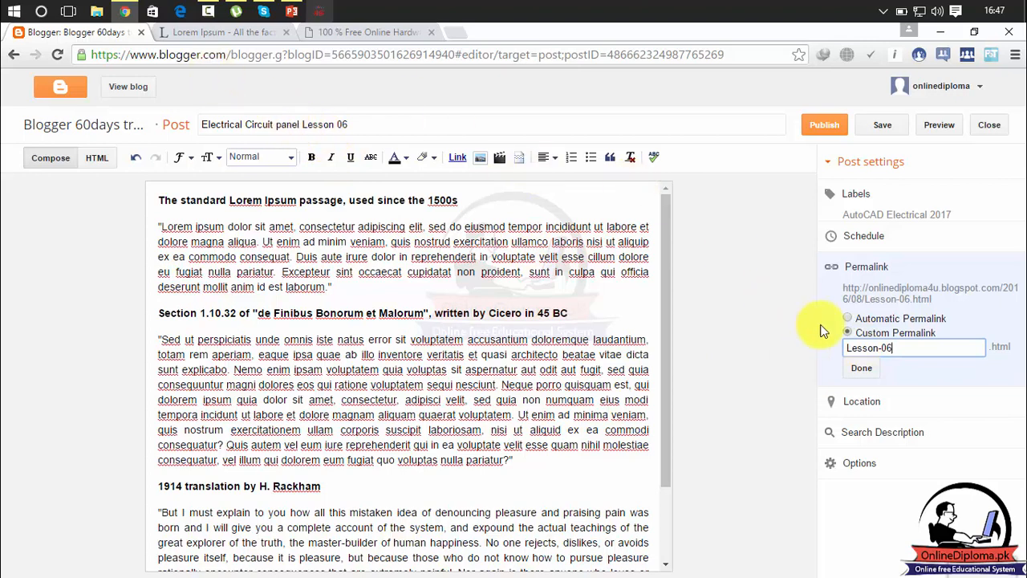
Insert "AutoCAD-Electrical-" in front of "Lesson-06" in the custom permalink
left_click(848, 346)
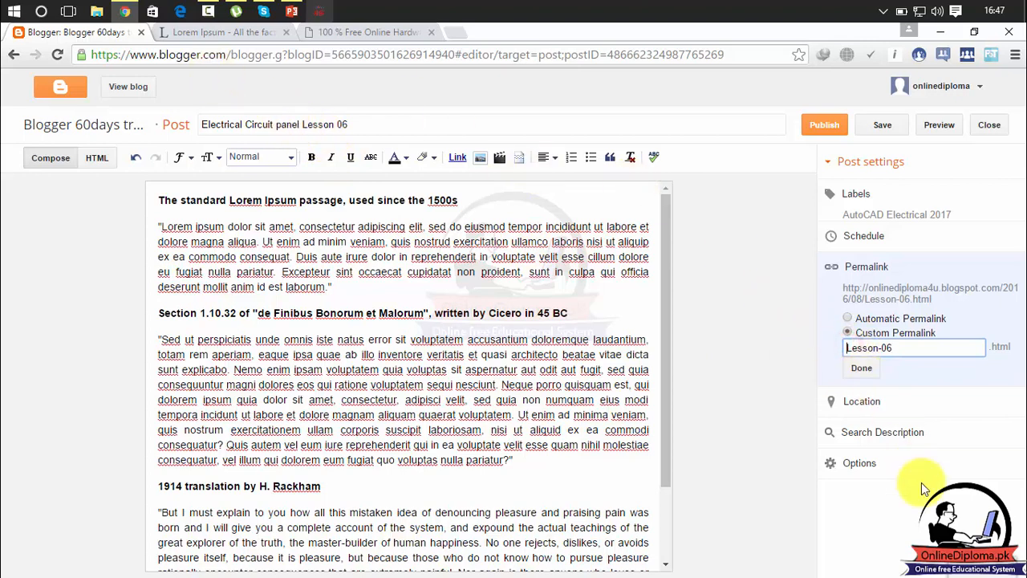
type("Auto")
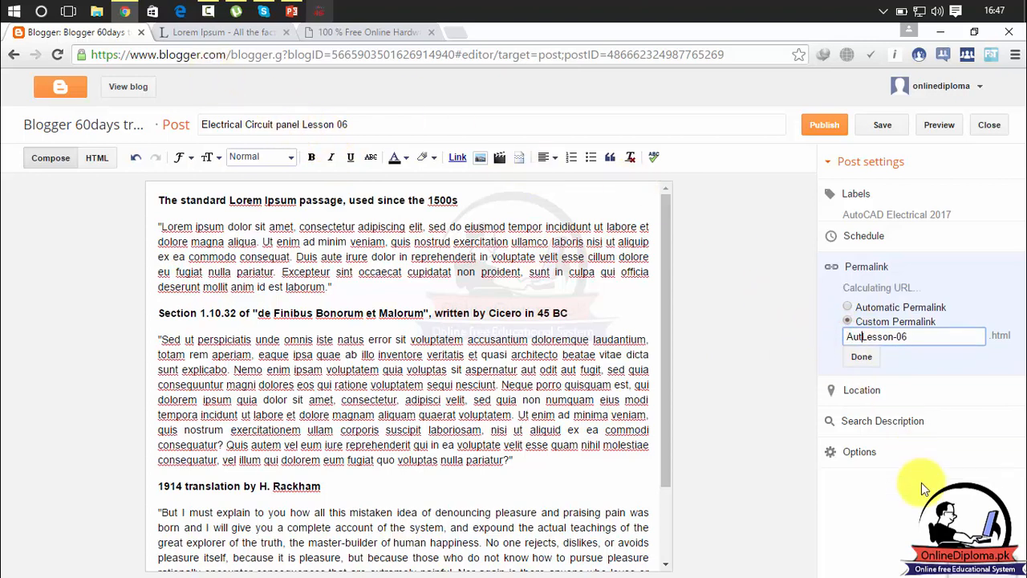
type("CAD")
type("-Elec")
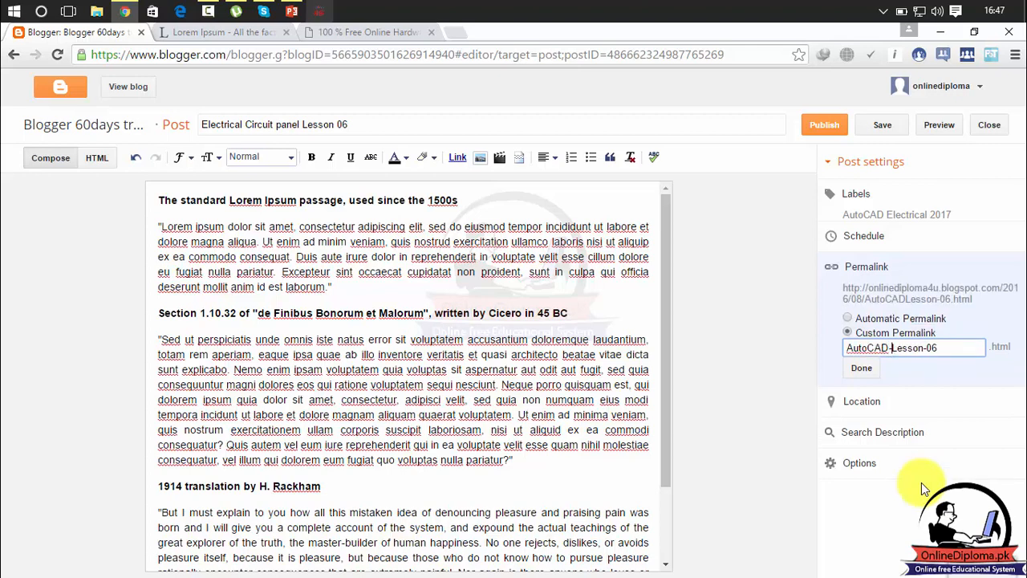
key("BackSpace")
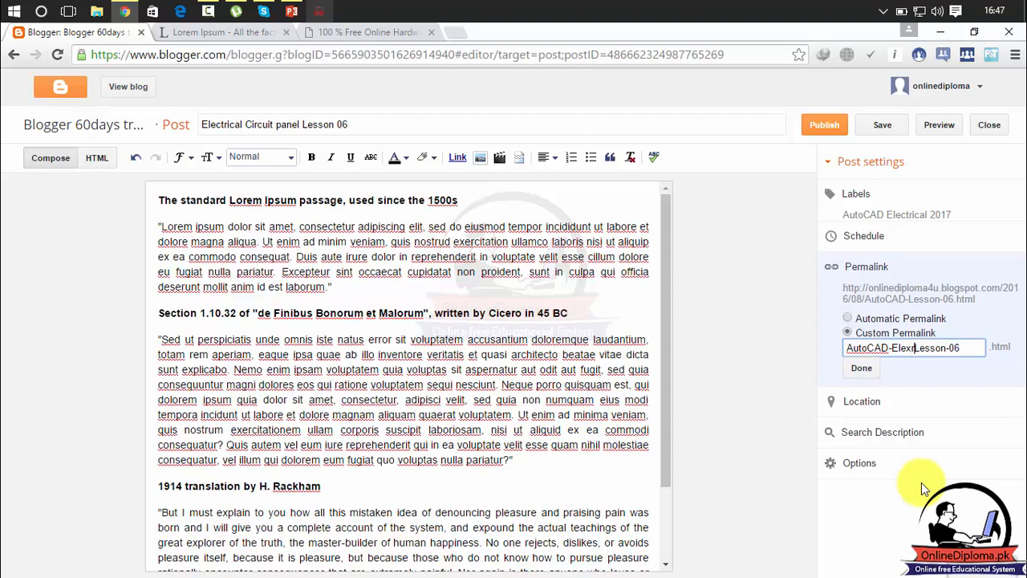
type("ctrical")
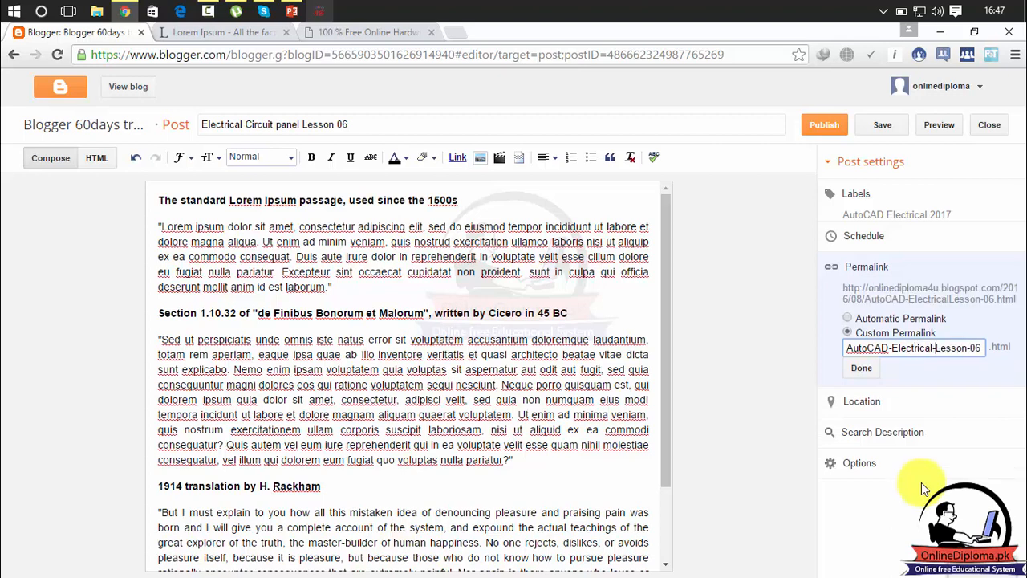
type("-")
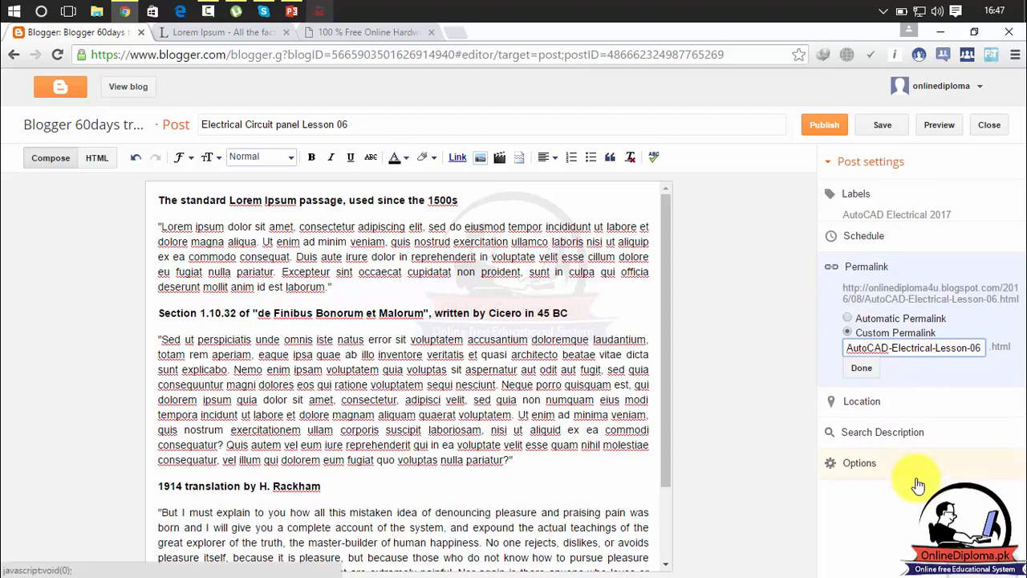
Delete the "AutoCAD-Electrical-" prefix from the custom permalink
key("BackSpace")
key("BackSpace")
key("BackSpace")
key("BackSpace")
key("BackSpace")
key("BackSpace")
key("BackSpace")
key("BackSpace")
key("BackSpace")
key("BackSpace")
key("BackSpace")
key("BackSpace")
key("BackSpace")
key("BackSpace")
key("BackSpace")
key("BackSpace")
key("BackSpace")
key("BackSpace")
key("BackSpace")
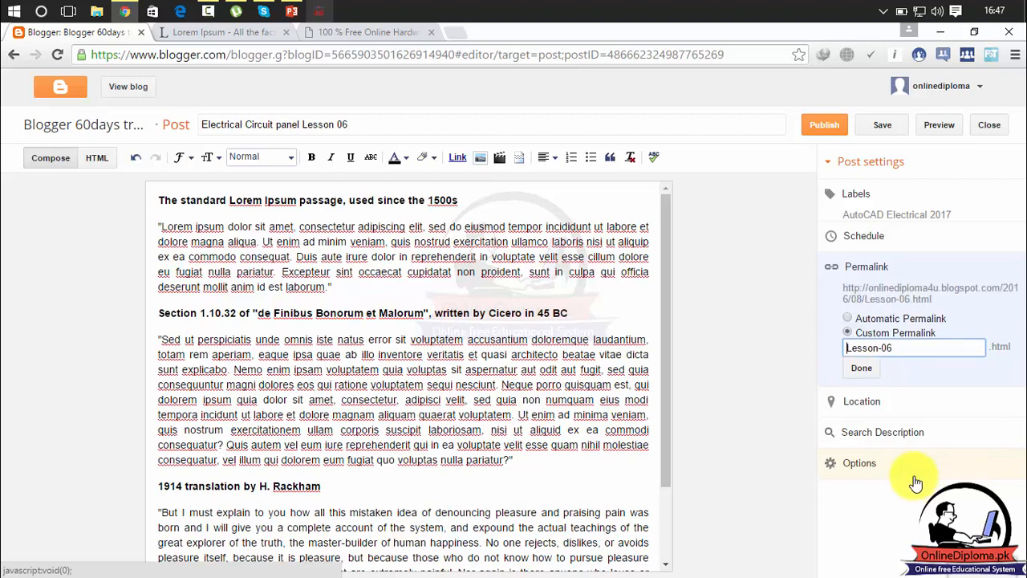
Confirm "Lesson-06" as the post's custom permalink
left_click(861, 359)
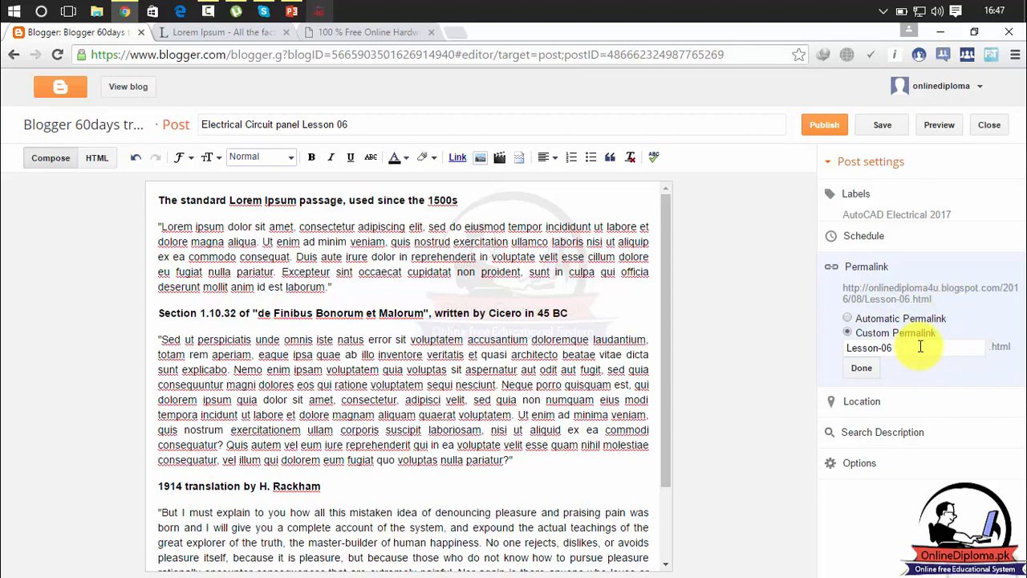
left_click(863, 368)
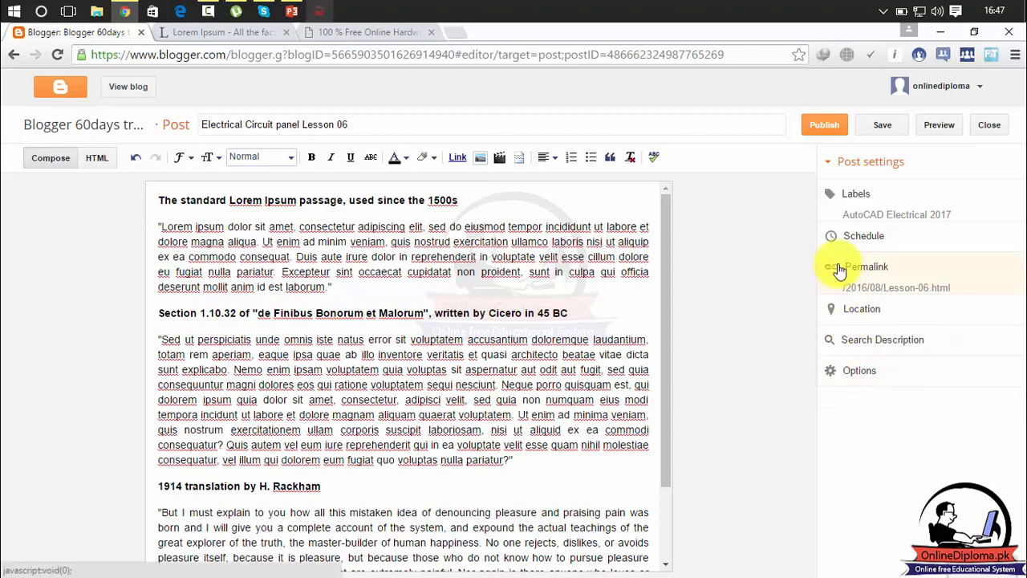
Set the post's location to Pakistan by searching for it, dismiss the browser's location request and confirm the setting
left_click(863, 317)
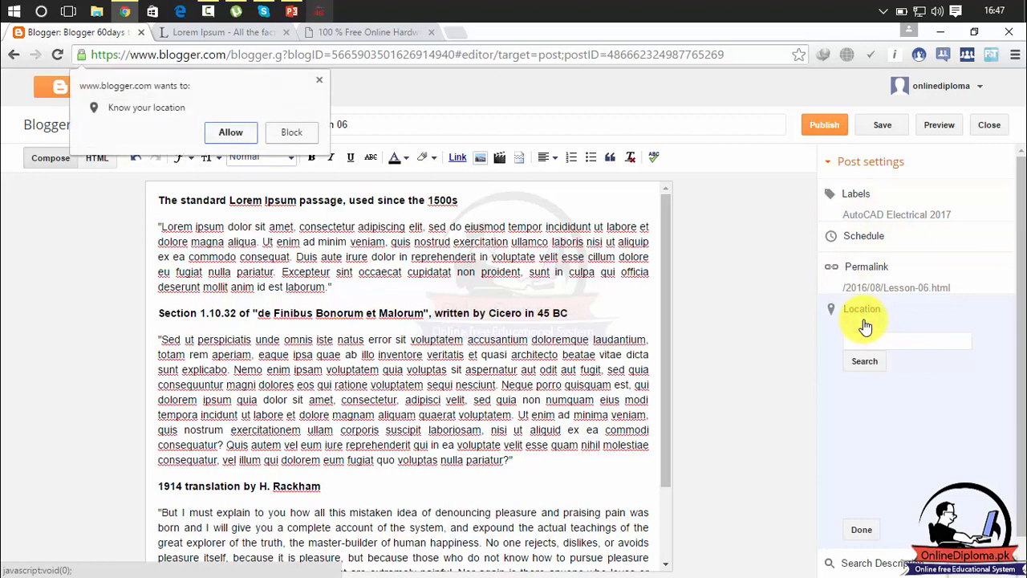
left_click(873, 341)
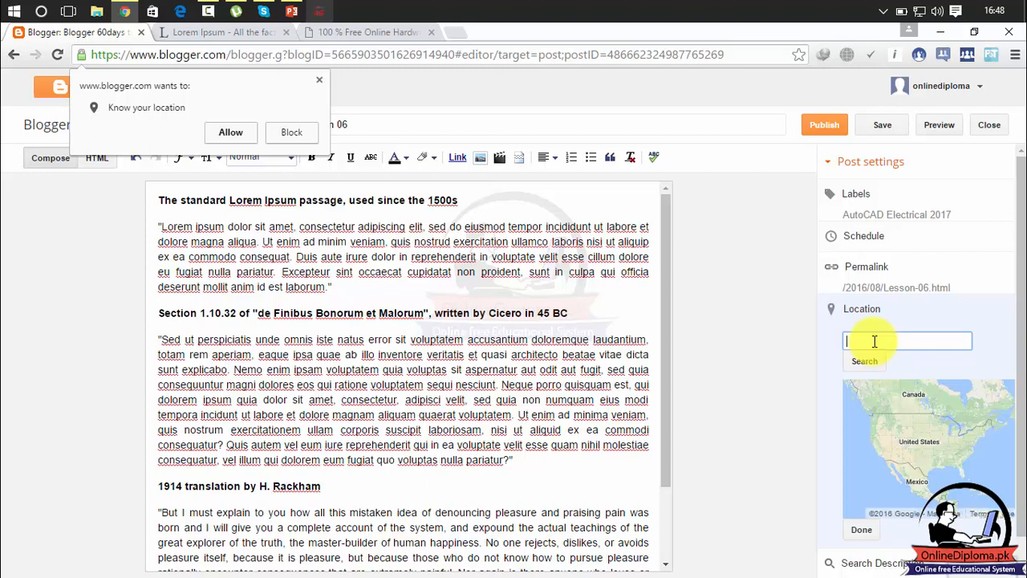
type("pakistan")
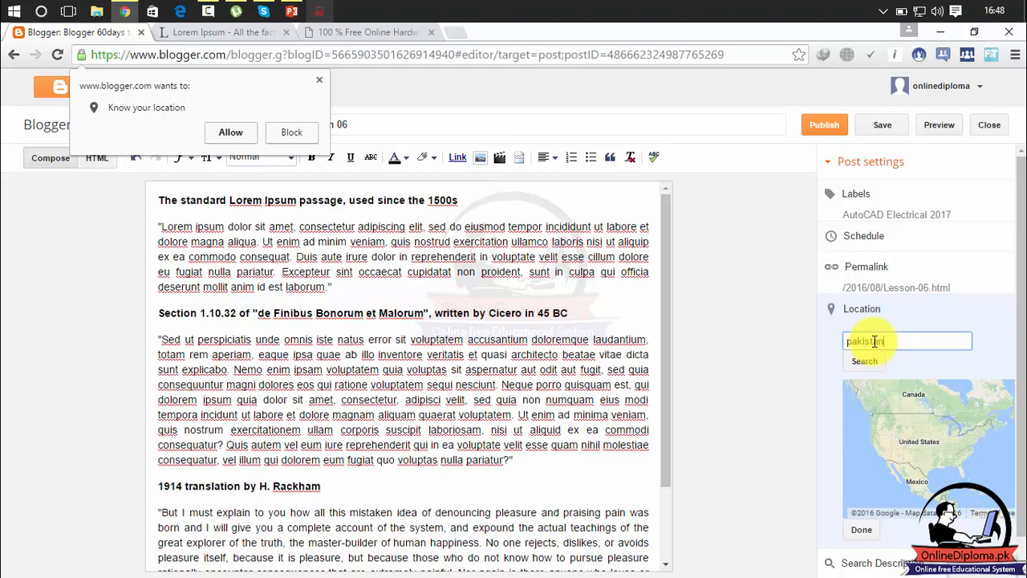
key("Return")
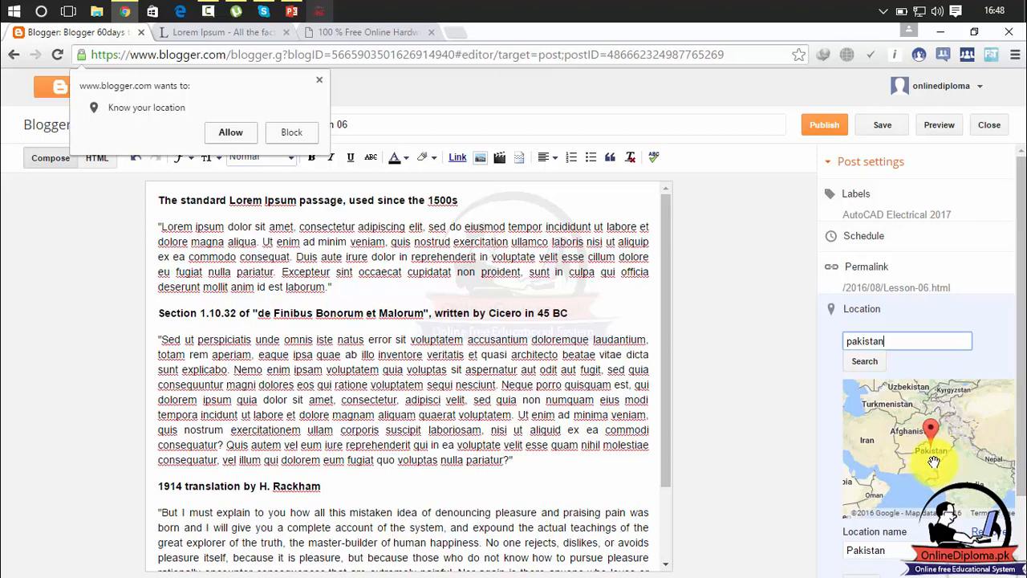
left_click(320, 79)
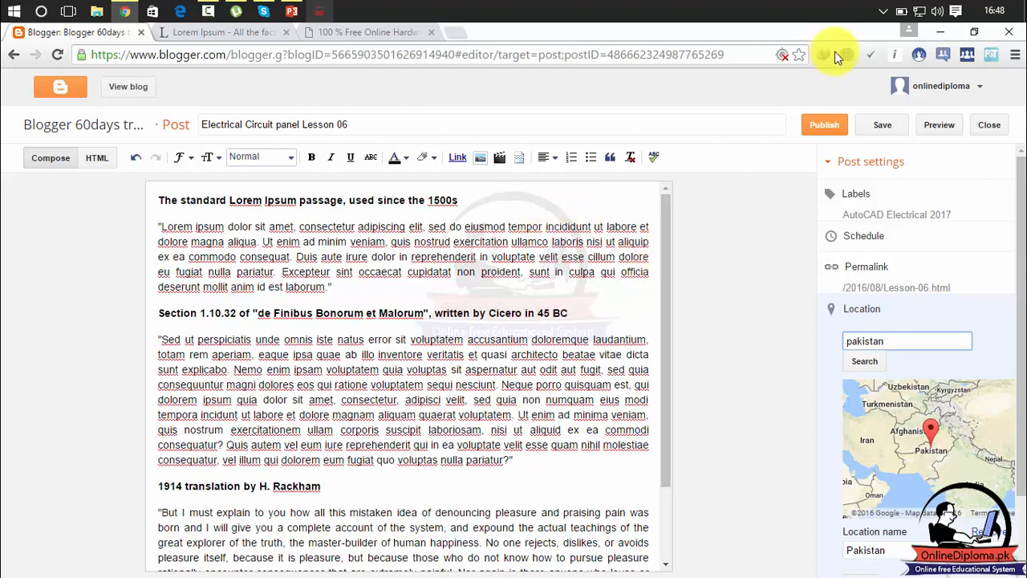
scroll(1011, 275, "down", 1)
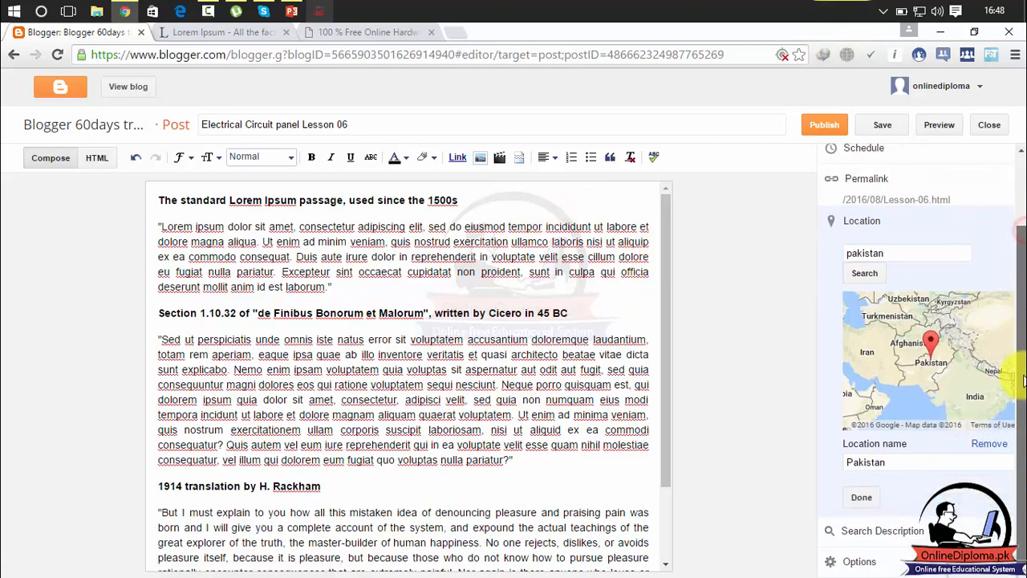
left_click(863, 498)
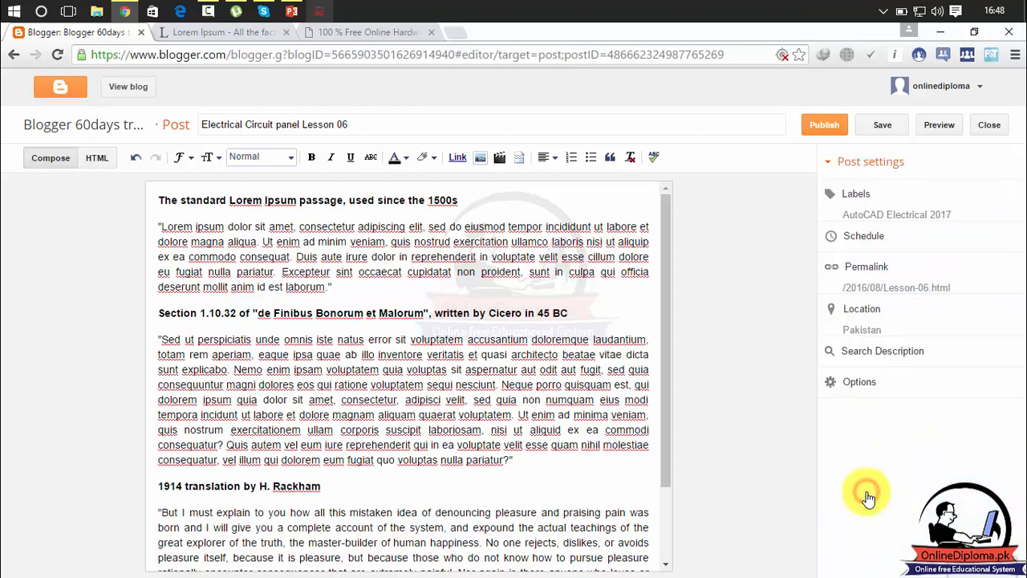
Open the post's search description for editing, and open the Blogger 60days training blog's settings in a new browser tab
left_click(894, 363)
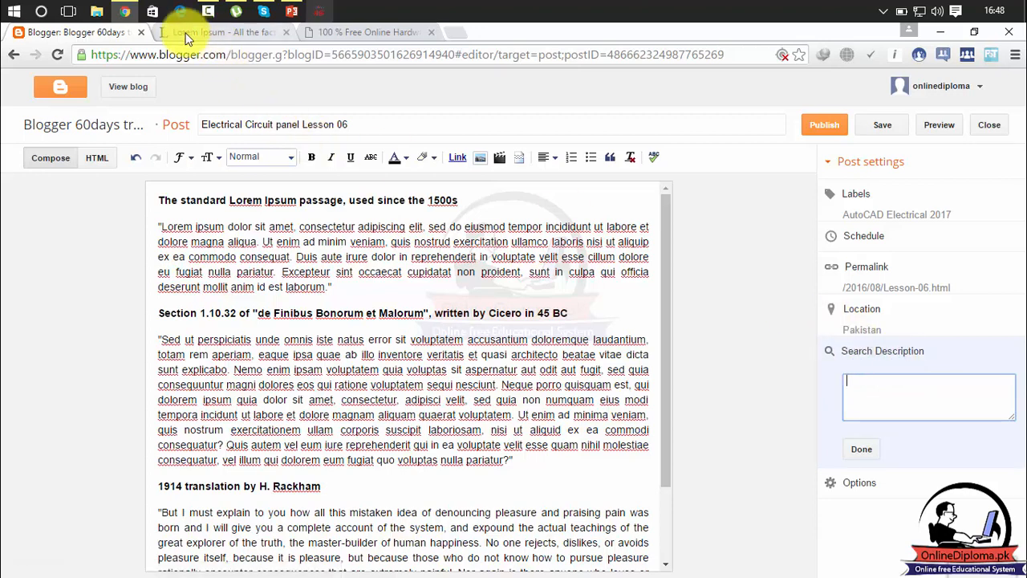
right_click(60, 95)
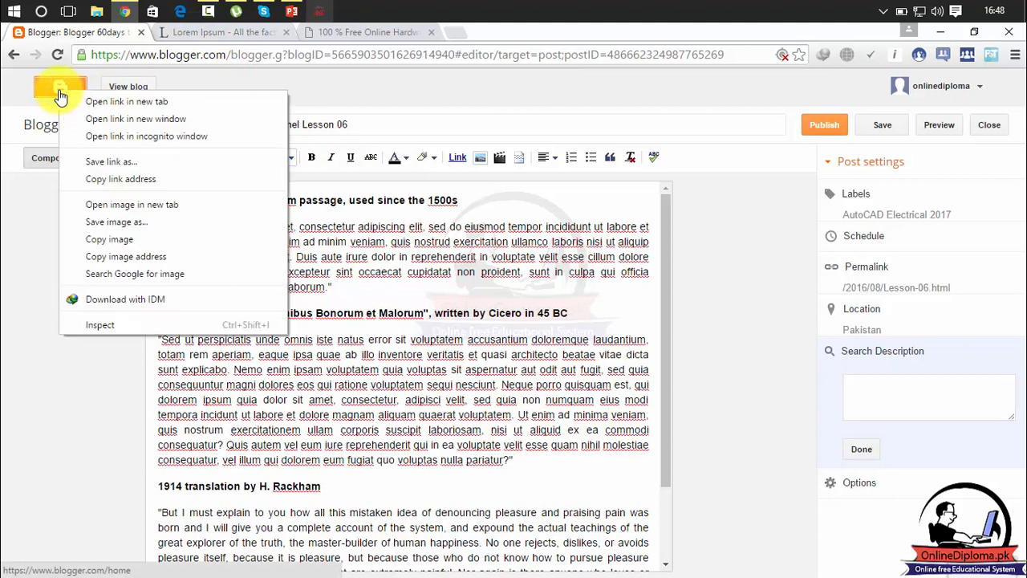
left_click(83, 103)
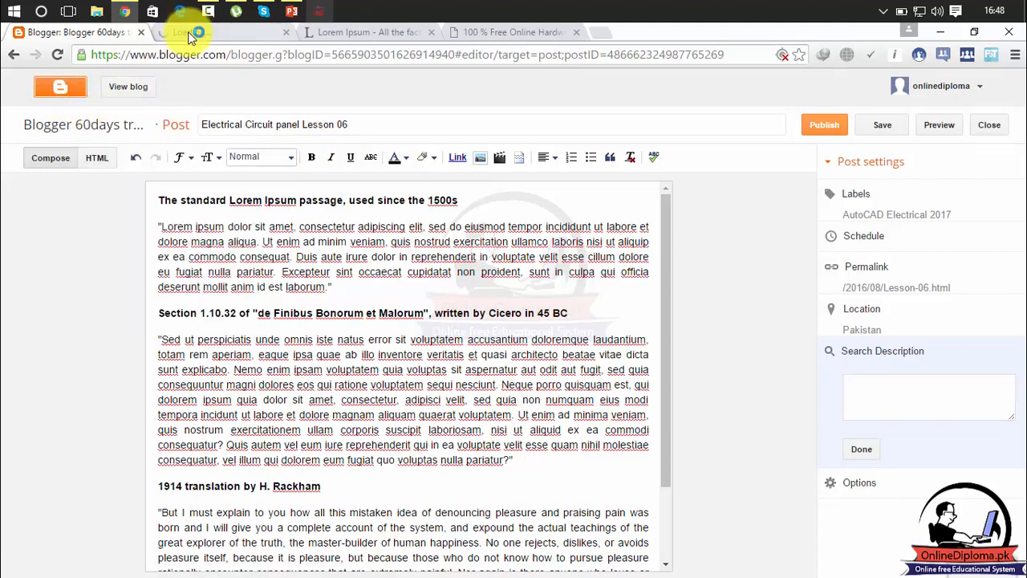
left_click(190, 34)
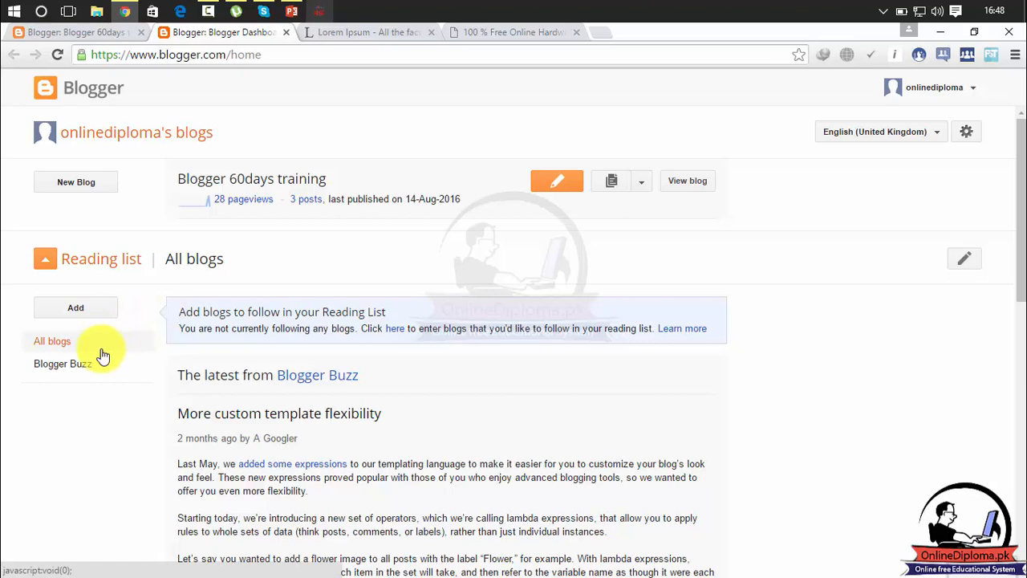
left_click(213, 177)
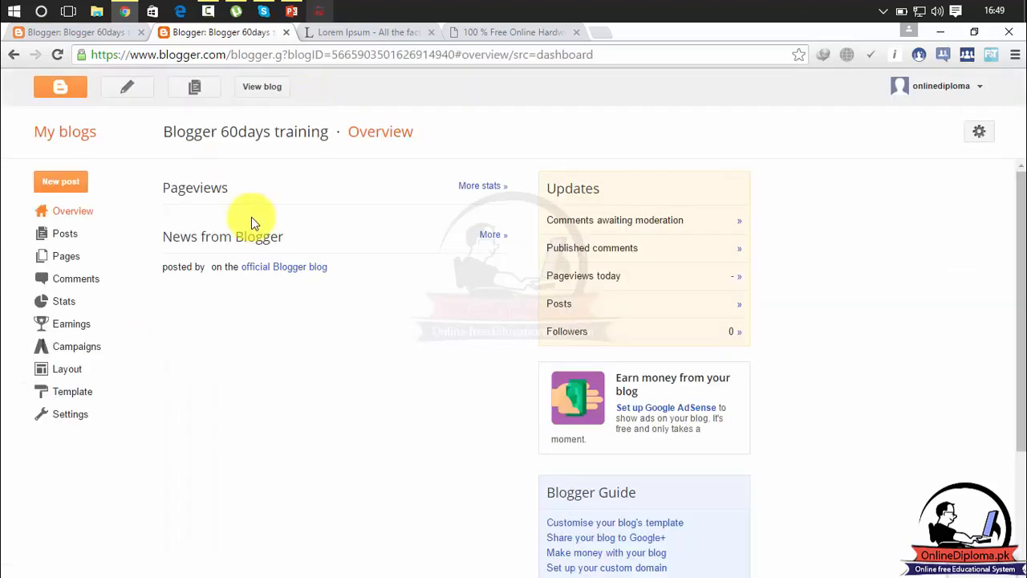
left_click(74, 416)
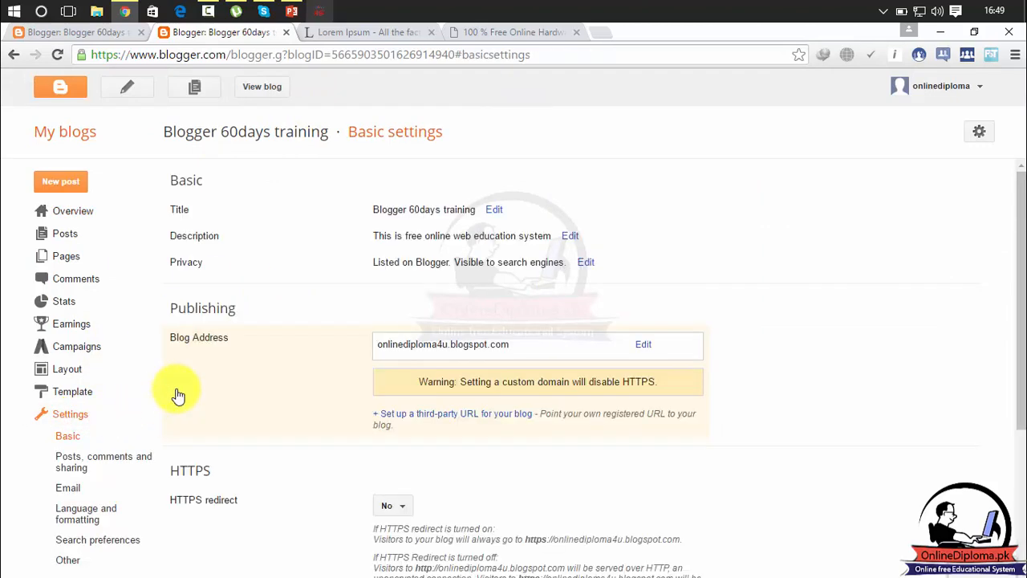
Examine the blog's description, HTTPS and permissions settings, and its posts, comments and sharing settings
left_click(573, 236)
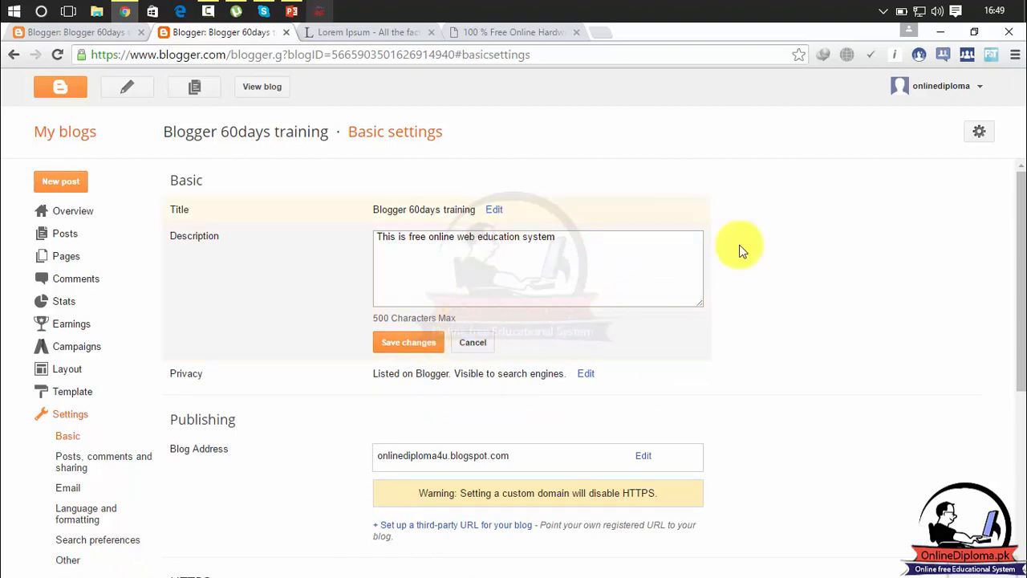
left_click(839, 325)
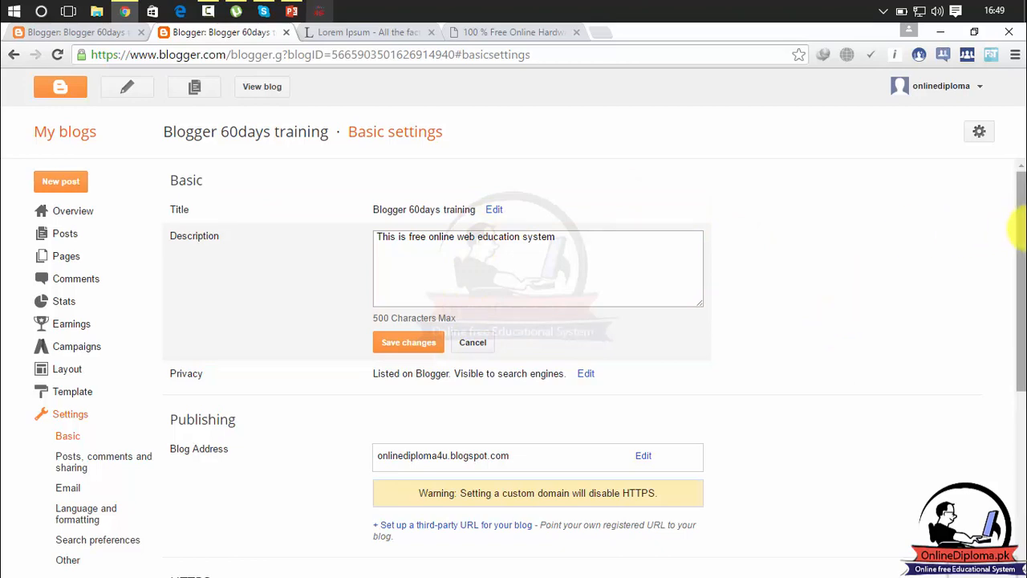
left_click_drag(1022, 230, 1021, 409)
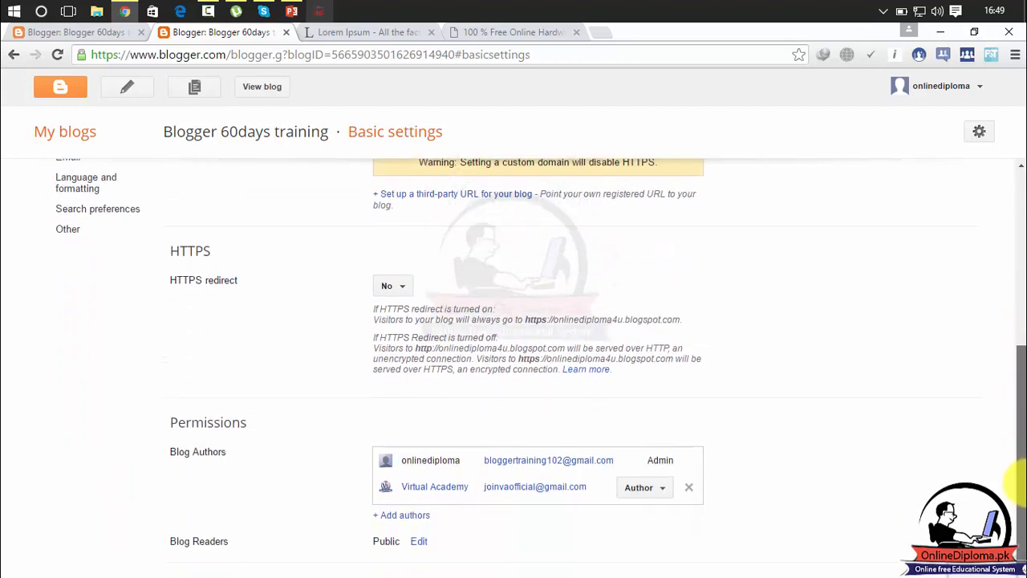
scroll(1011, 298, "up", 4)
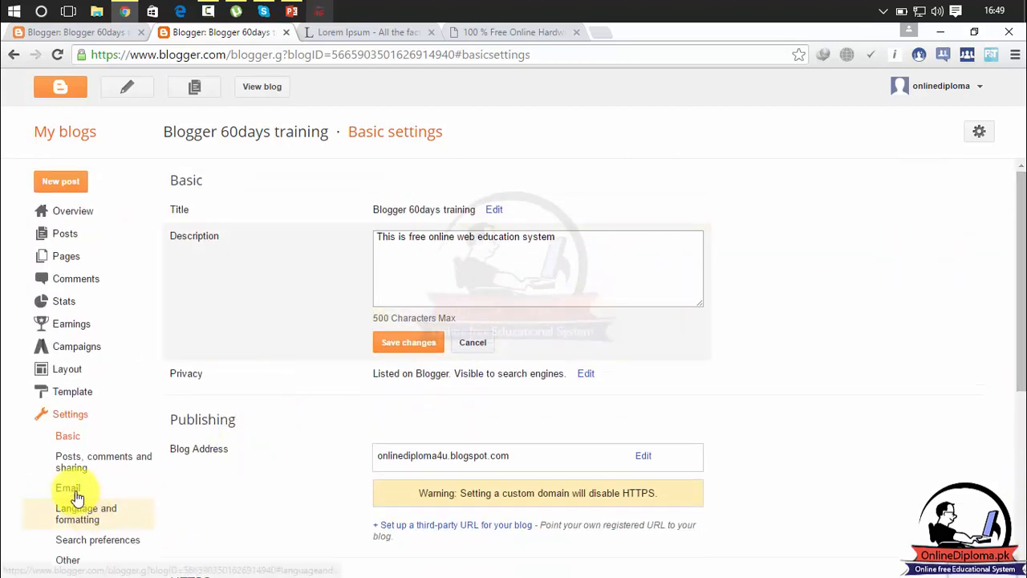
left_click(67, 459)
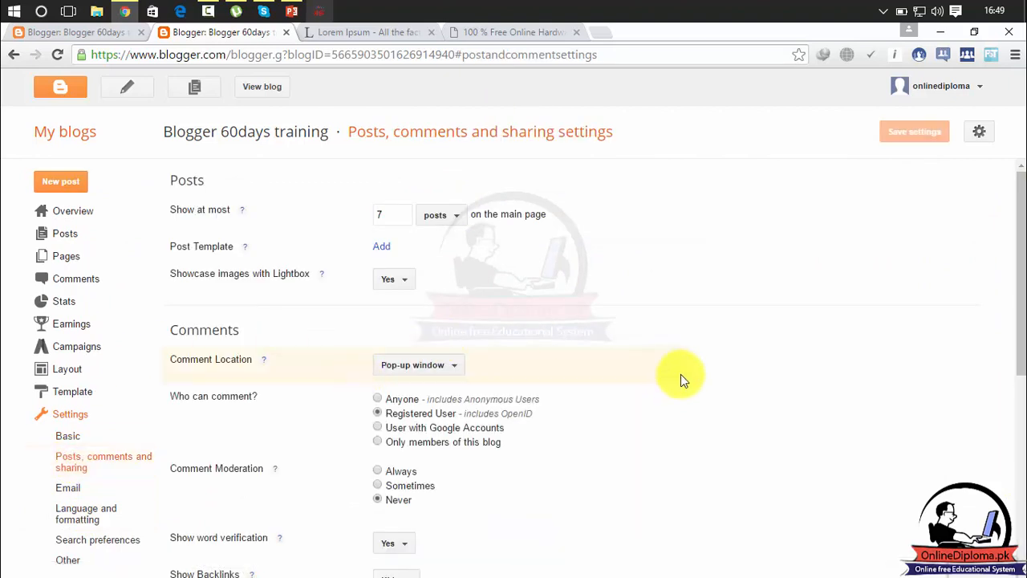
left_click_drag(1016, 254, 1015, 66)
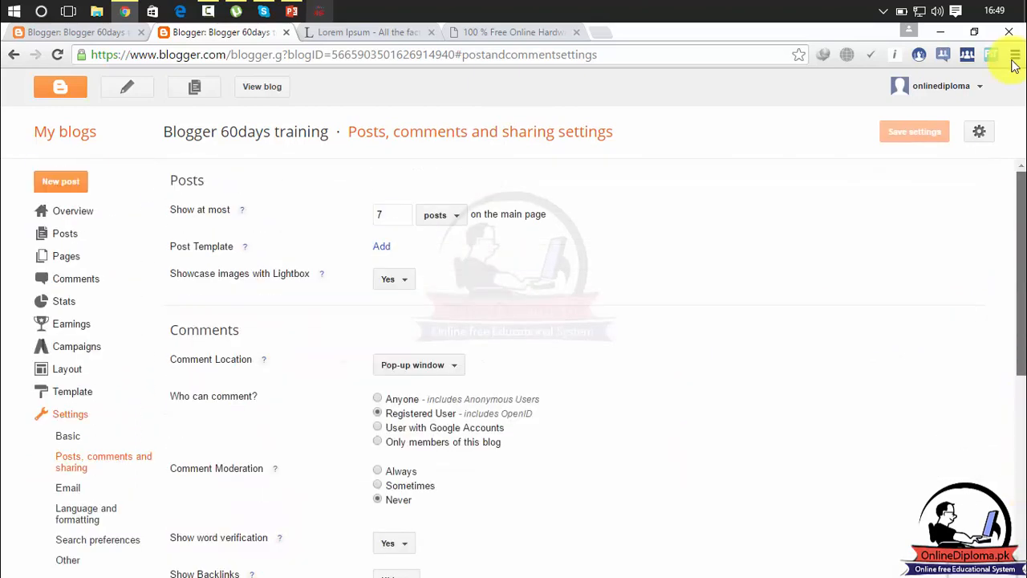
Delete the blog's description text in the basic settings and save the change
left_click(80, 438)
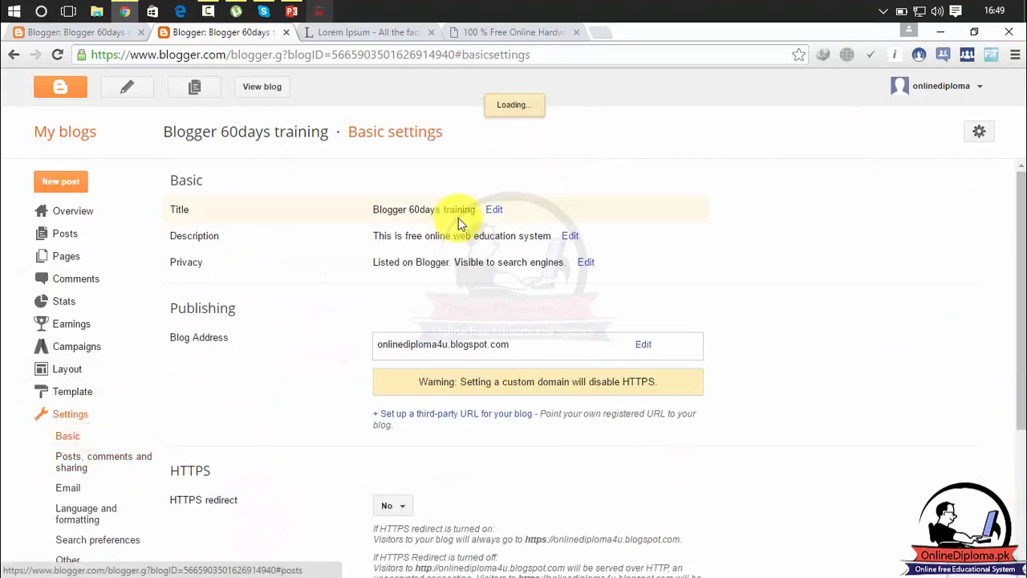
left_click(570, 237)
key("ctrl+a")
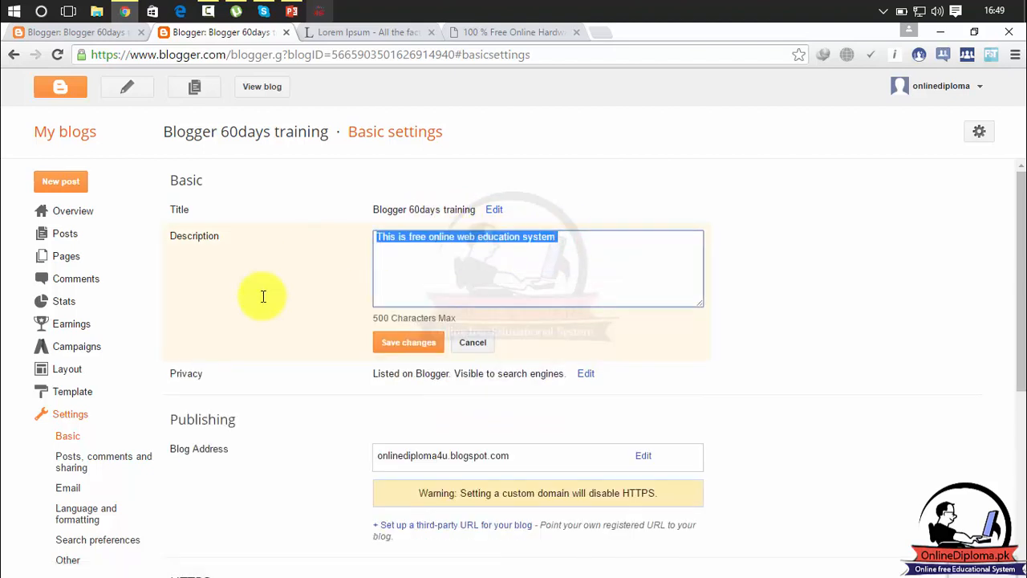
key("BackSpace")
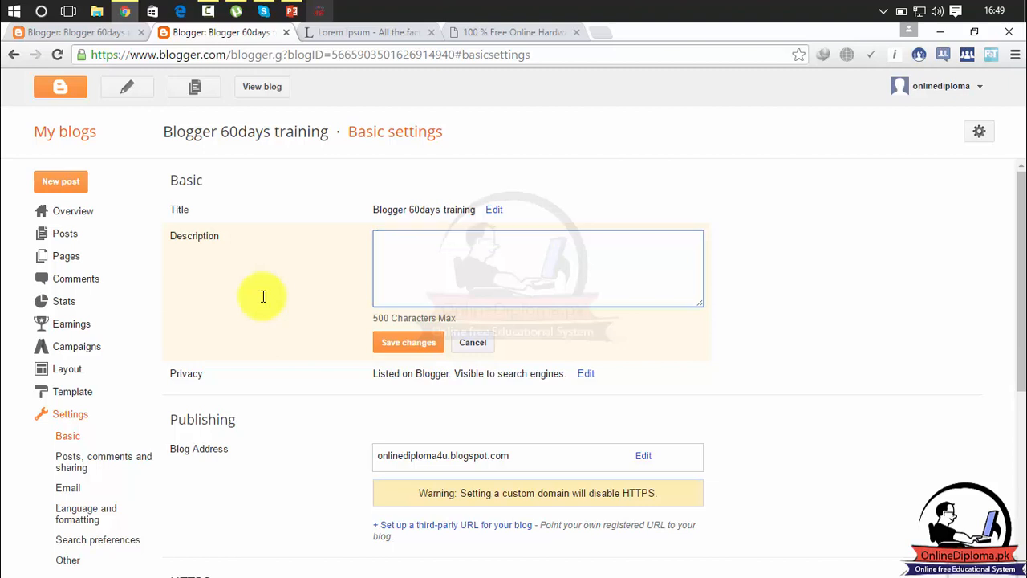
left_click(402, 344)
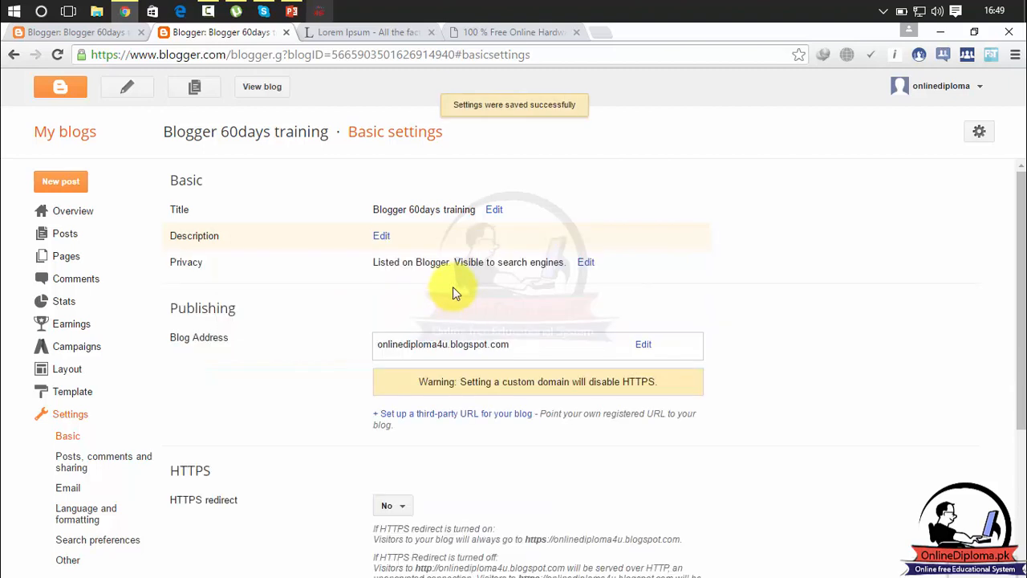
left_click(378, 239)
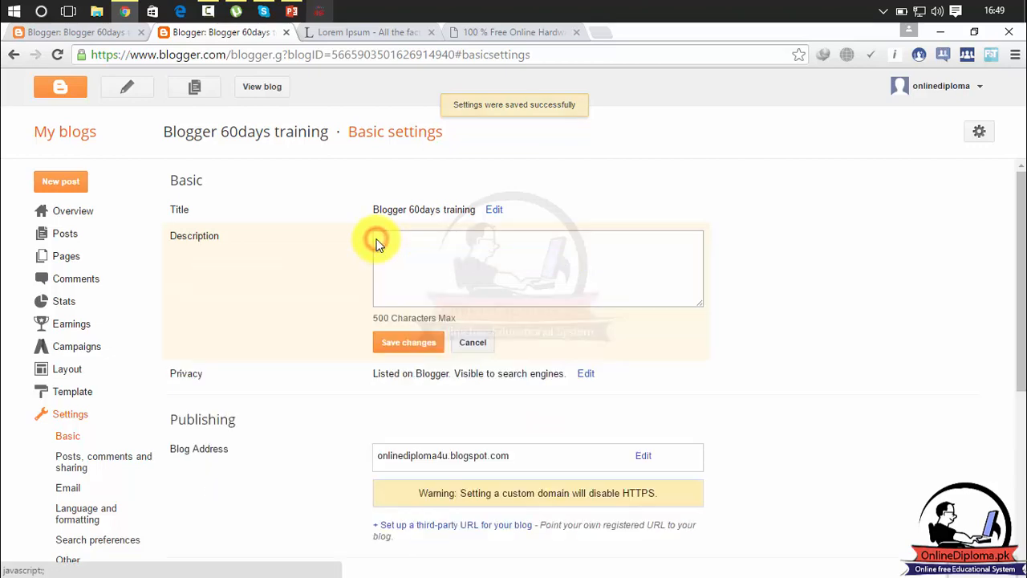
left_click(475, 345)
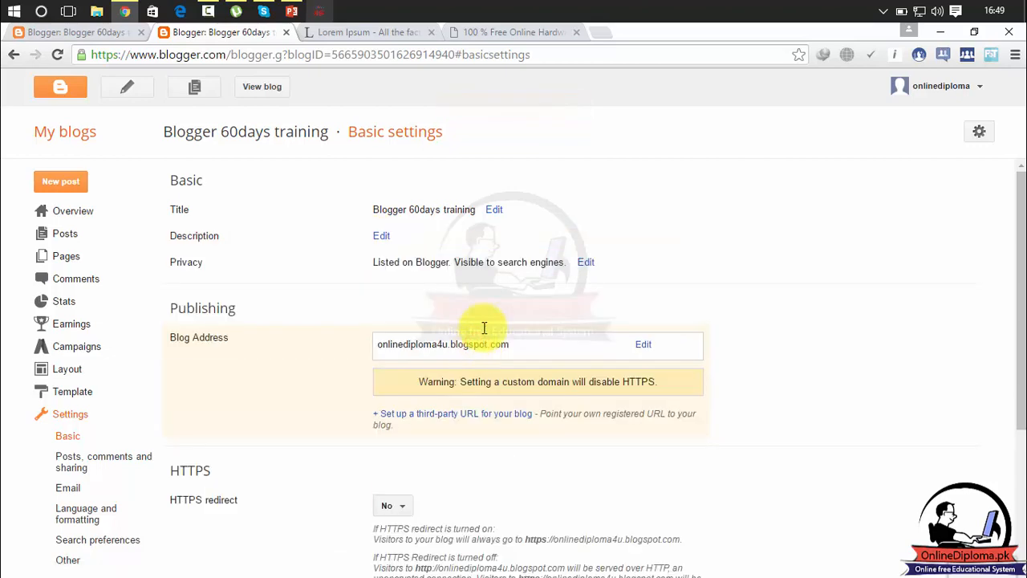
View the blog's post list and the post settings of a blank new post, and close the extra browser tab
mouse_move(1016, 202)
left_mouse_down()
mouse_move(1017, 341)
mouse_move(1016, 183)
left_mouse_up()
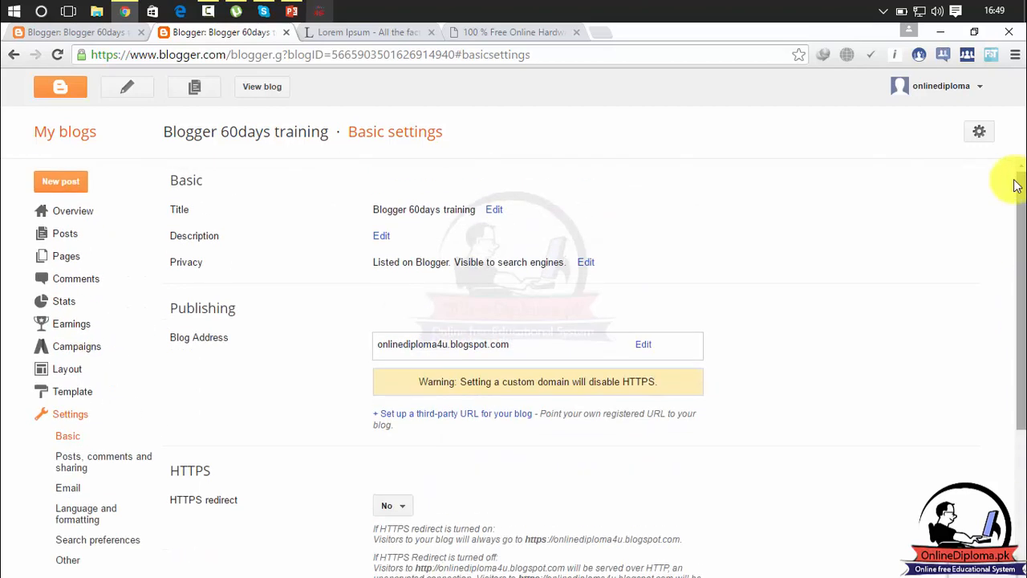
left_click(62, 234)
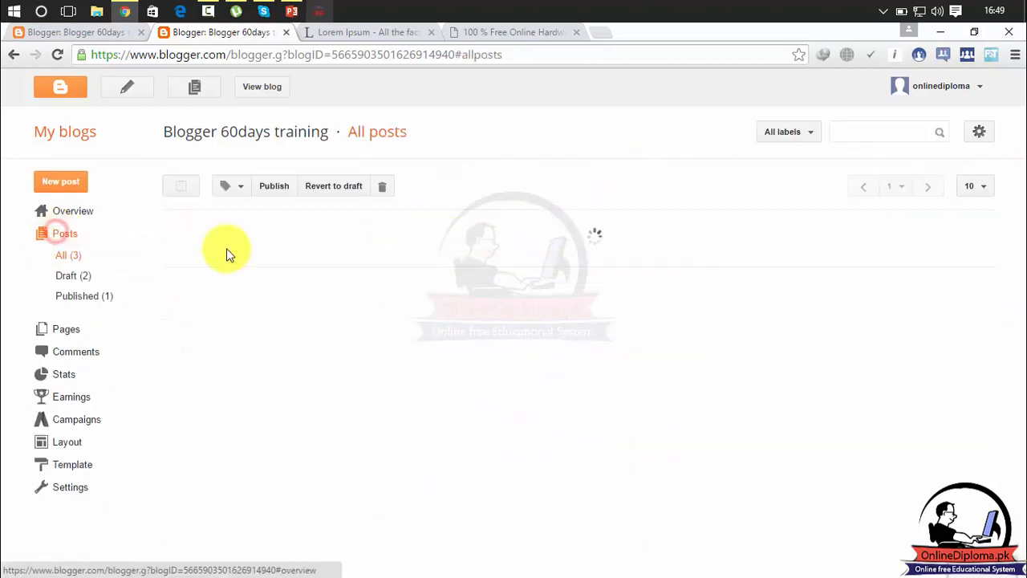
left_click(73, 178)
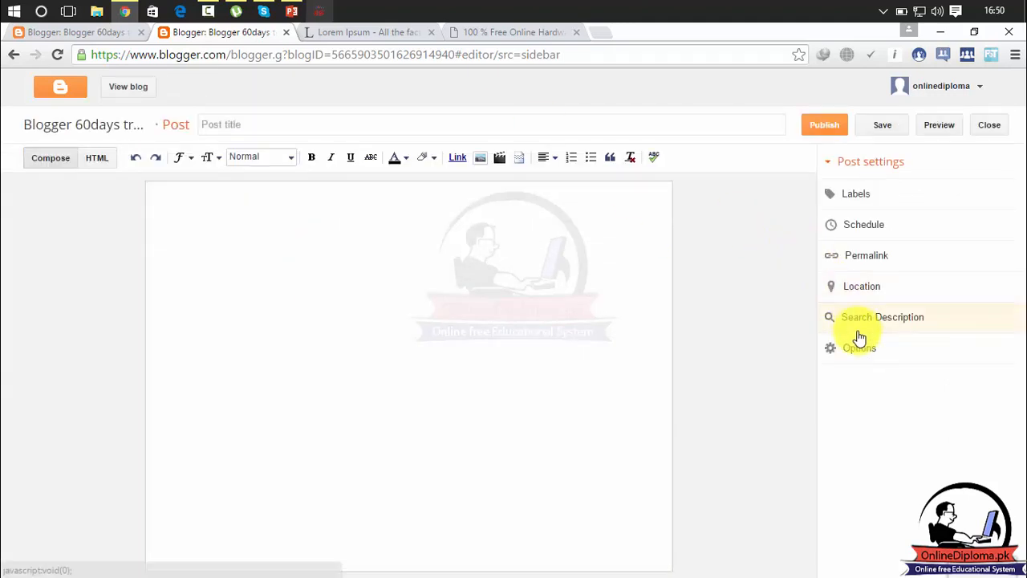
left_click(287, 32)
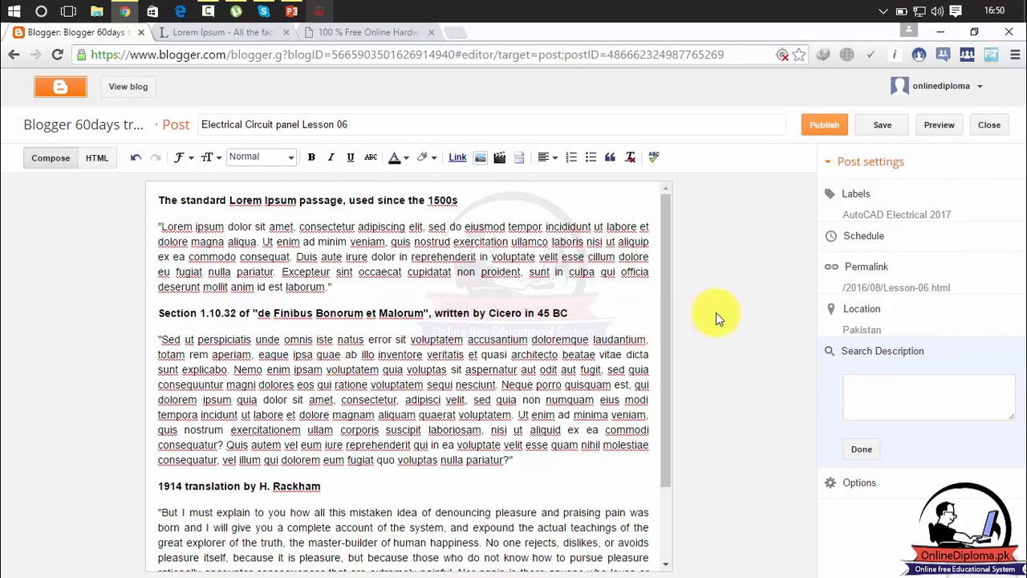
Set the post's search description to "Free Autocad Electrical training" and review the comment, compose mode and line break options
left_click(866, 385)
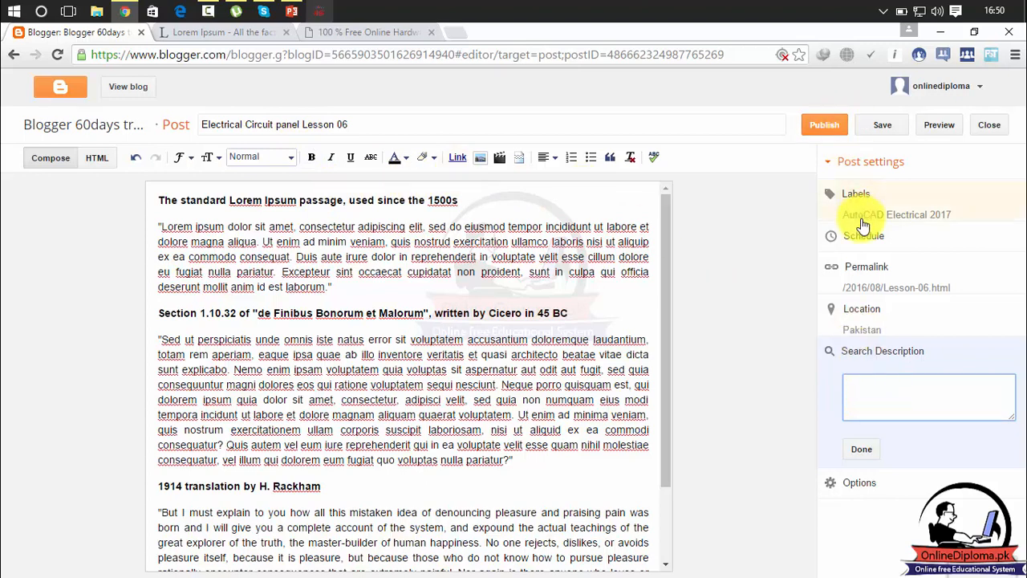
left_click(862, 391)
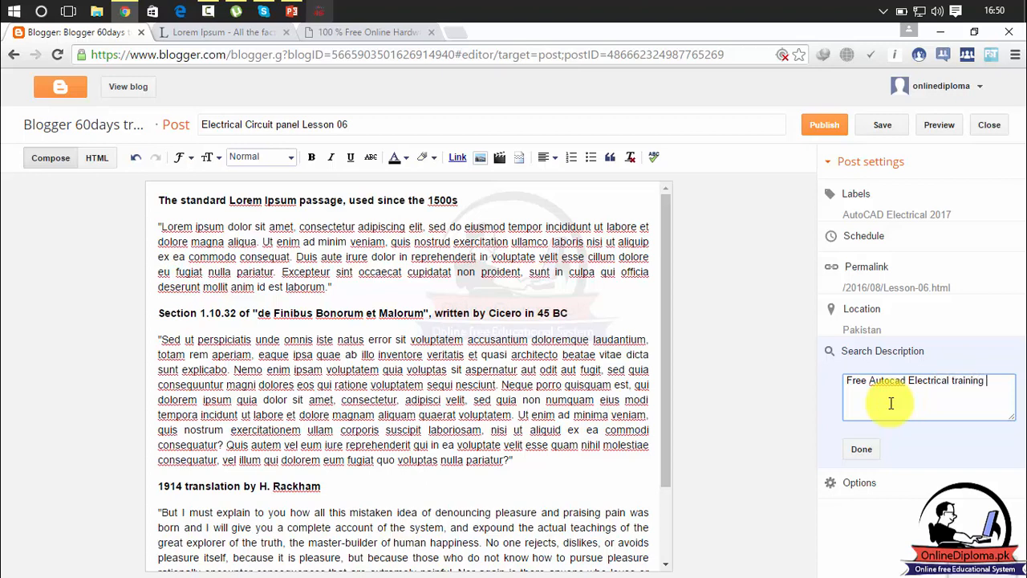
left_click(867, 449)
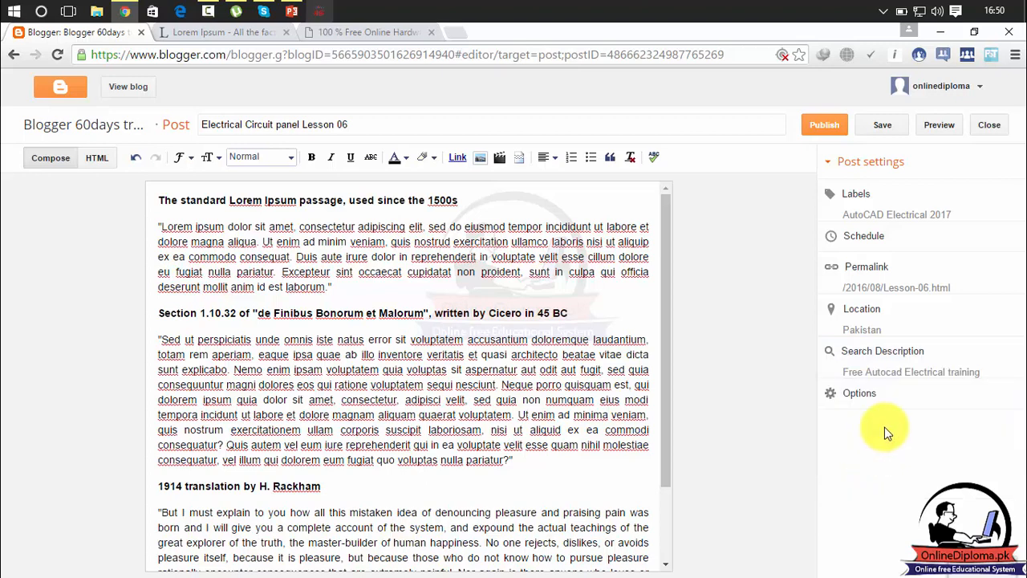
left_click(866, 394)
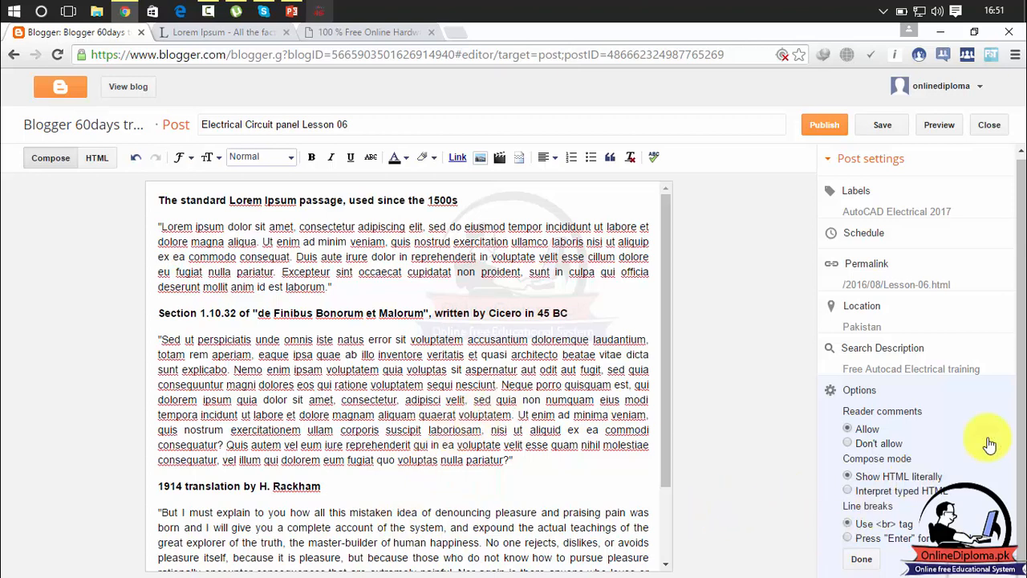
left_click(862, 557)
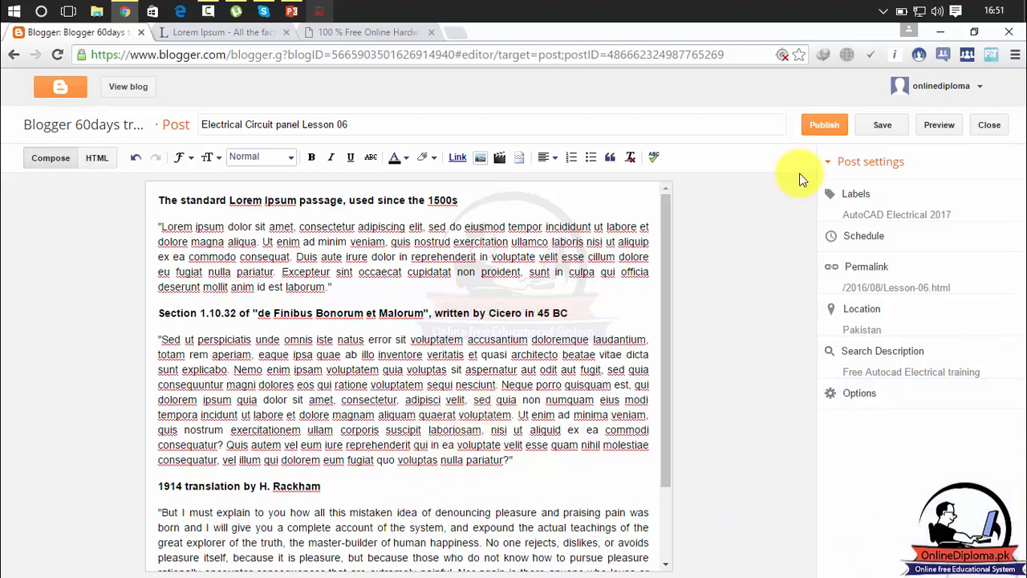
Insert several blank lines after the first Lorem Ipsum paragraph, above the "Section 1.10.32" heading
left_click_drag(666, 259, 666, 227)
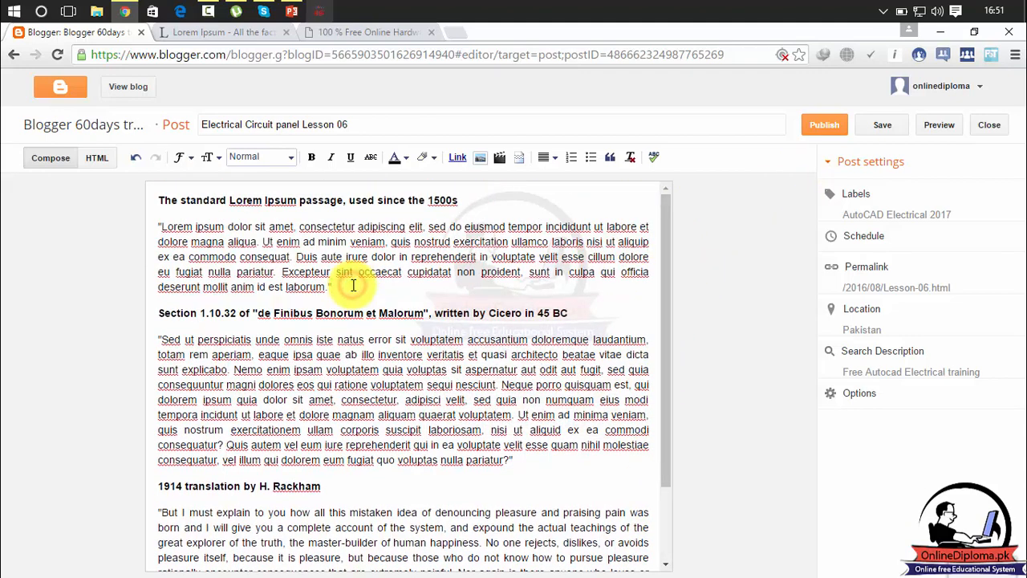
key("Return")
key("Return")
key("Return")
key("Return")
key("Return")
key("Return")
key("Return")
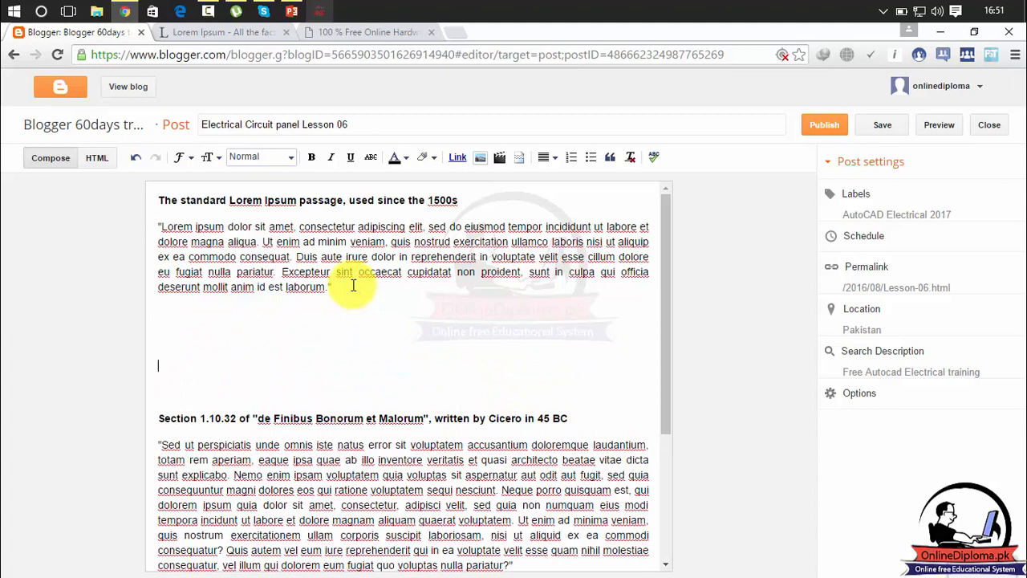
Upload the image Excel-tricks-that-will-impress-your-boss-infographic from the Desktop and insert it into the blank space after the first paragraph
left_click(479, 161)
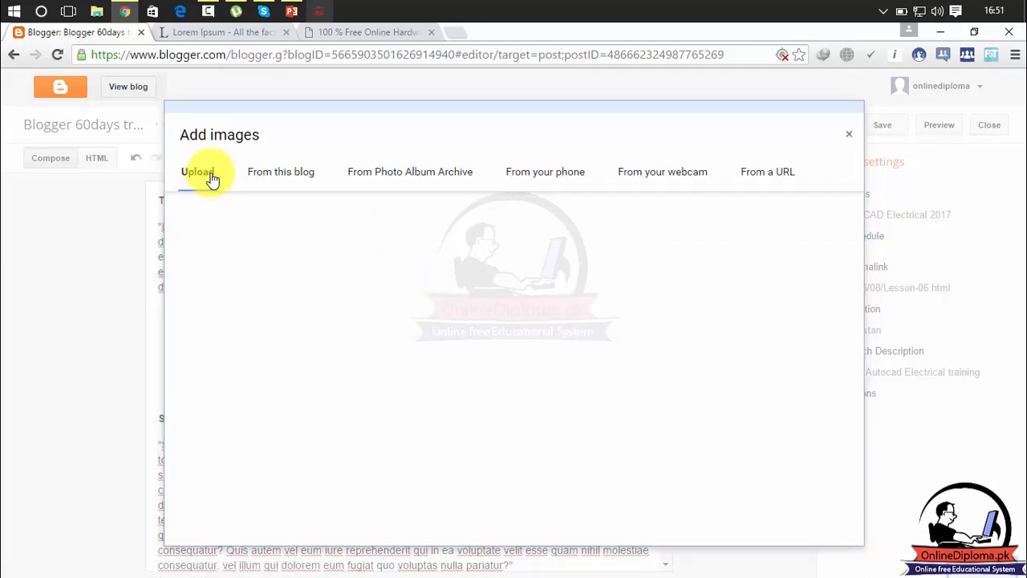
left_click(231, 215)
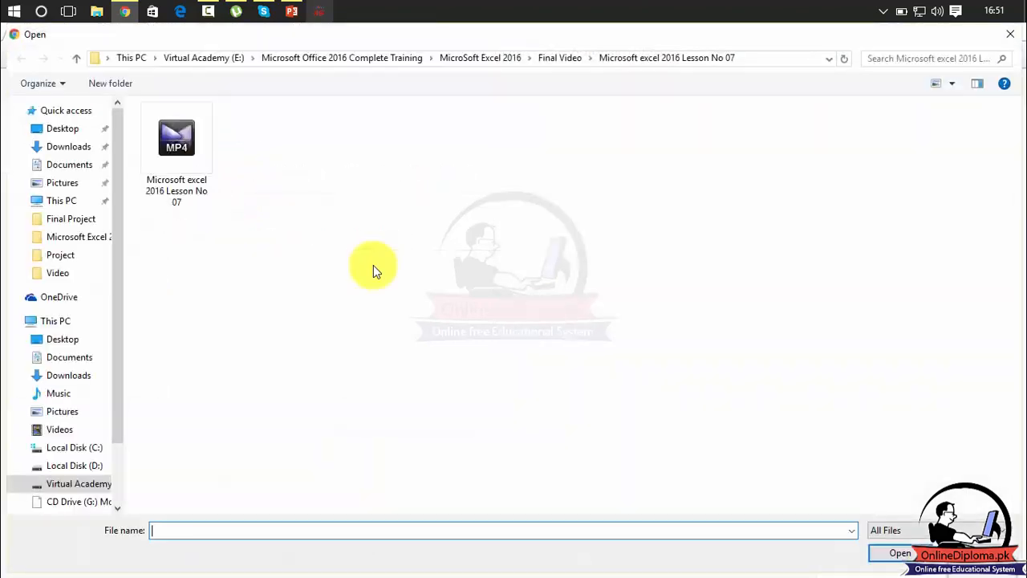
left_click(66, 131)
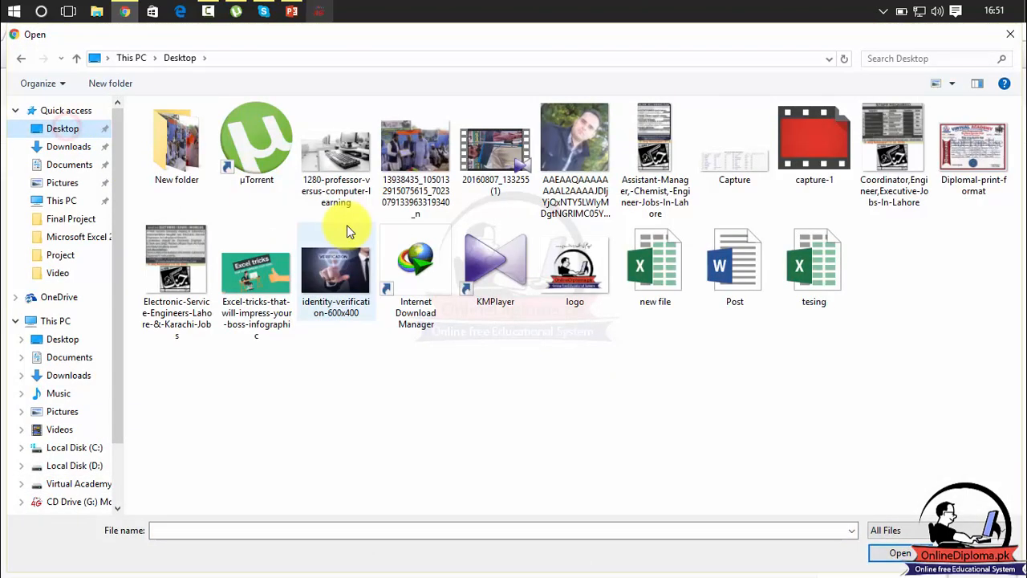
left_click(270, 279)
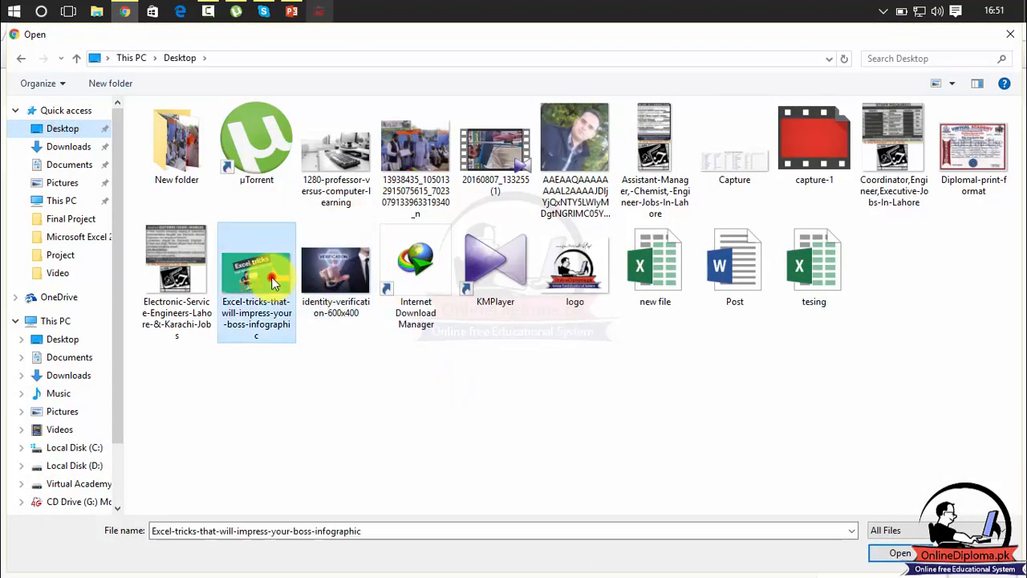
double_click(271, 281)
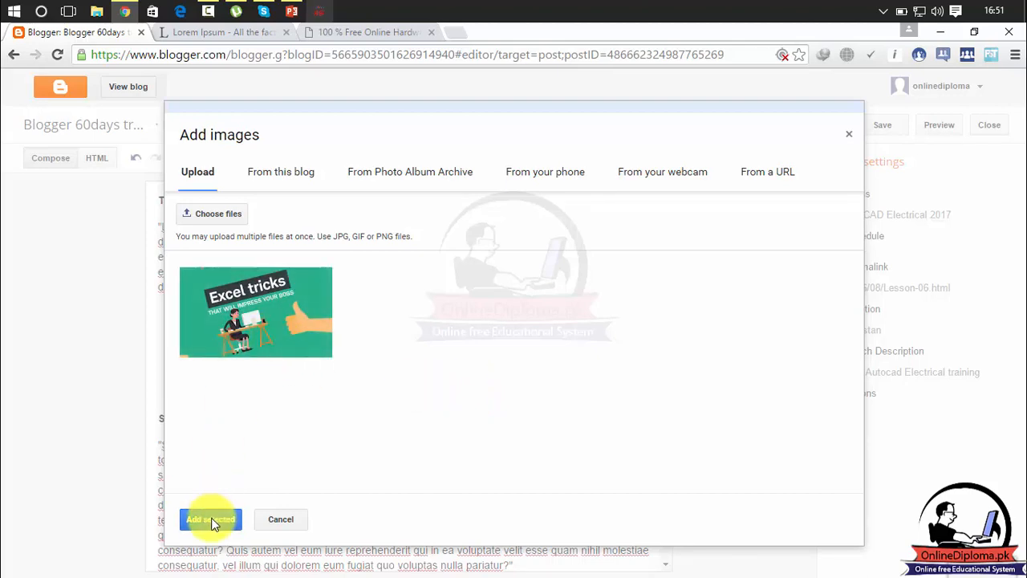
left_click(212, 520)
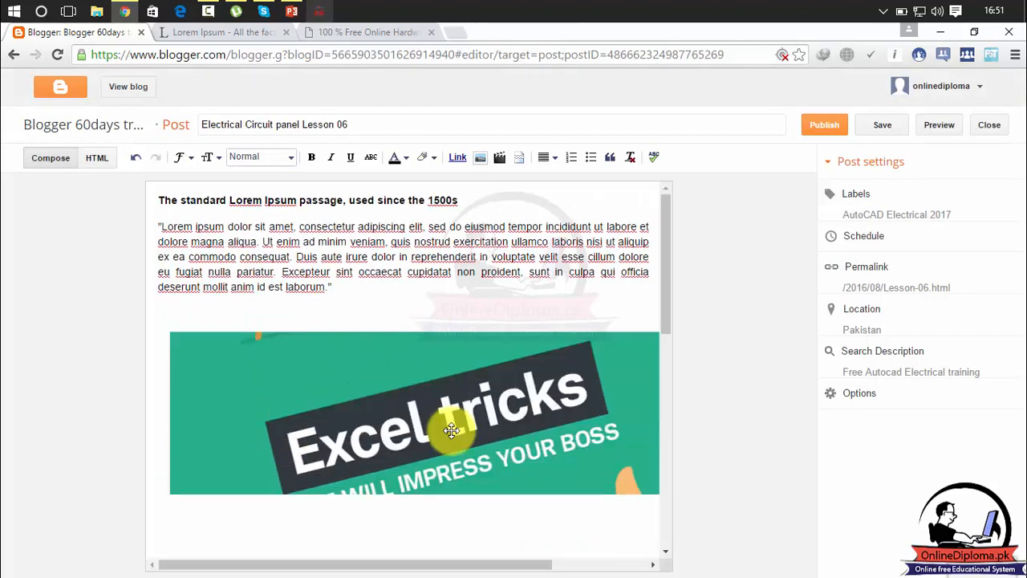
Try the X-Large size on the inserted Excel tricks image and set it to Large
left_click_drag(672, 273, 662, 254)
left_click(474, 305)
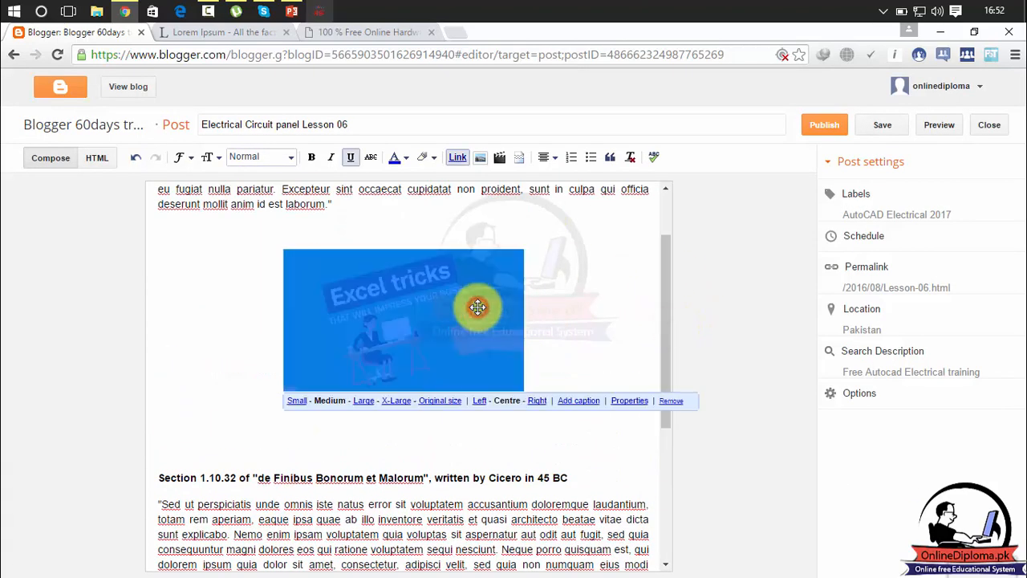
left_click(359, 401)
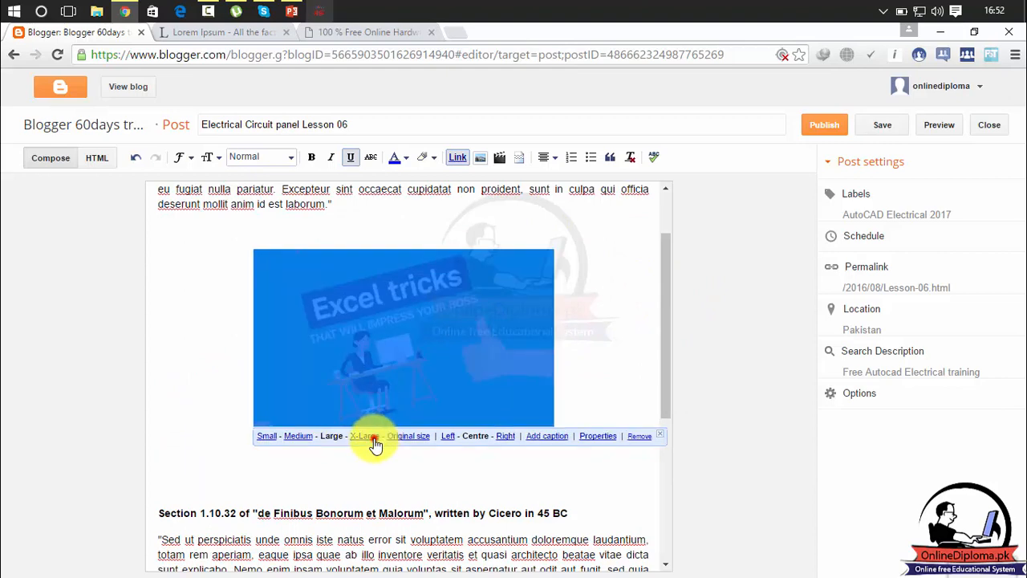
left_click(372, 440)
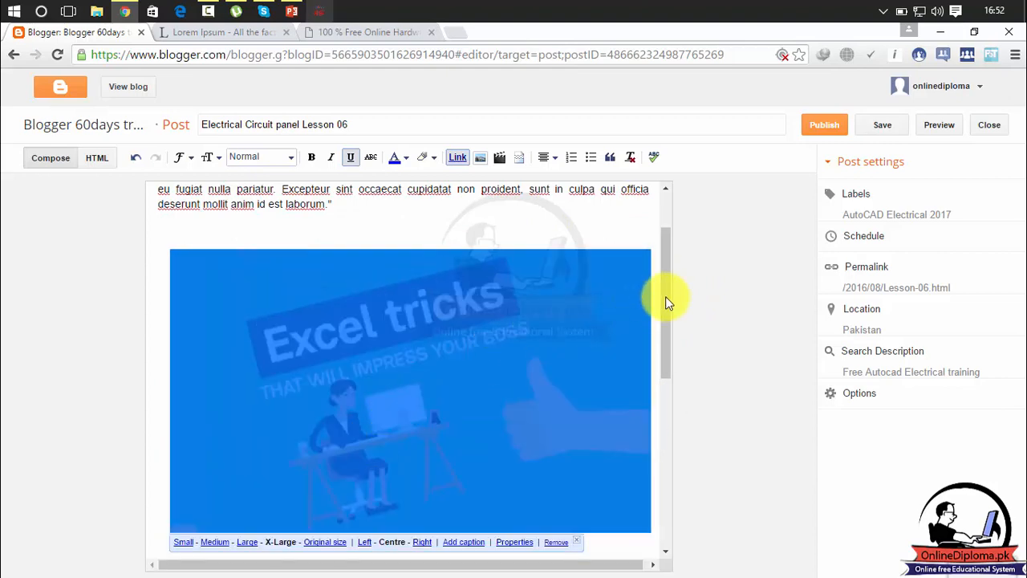
left_click_drag(668, 302, 666, 337)
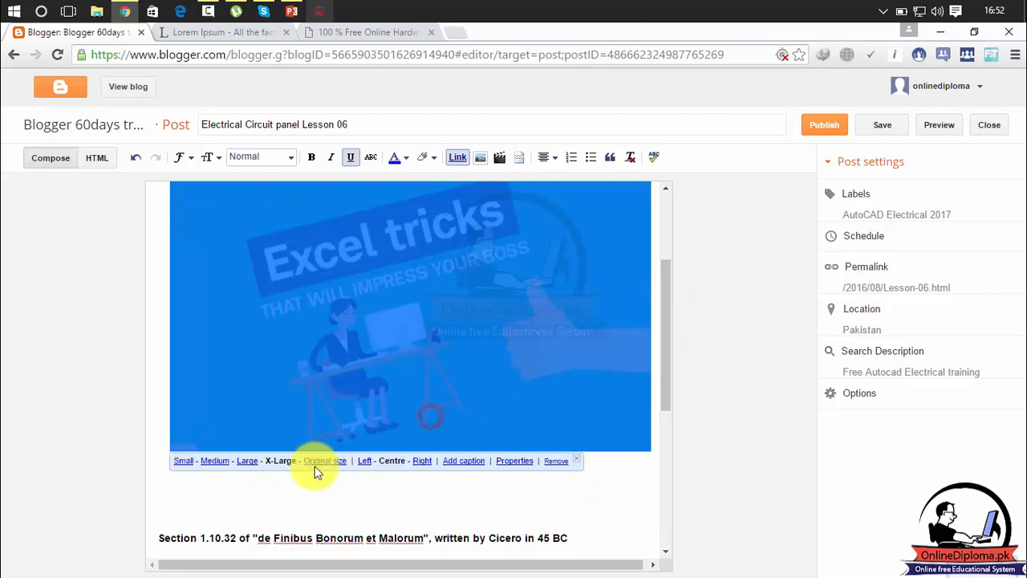
left_click(247, 461)
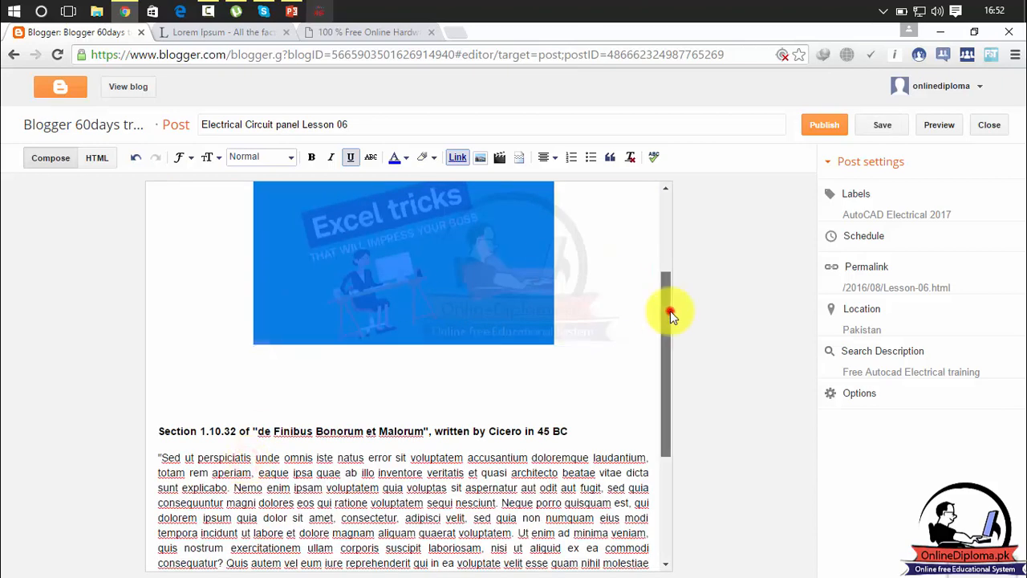
Insert blank lines below the "1914 translation by H. Rackham" heading
left_click_drag(670, 311, 649, 495)
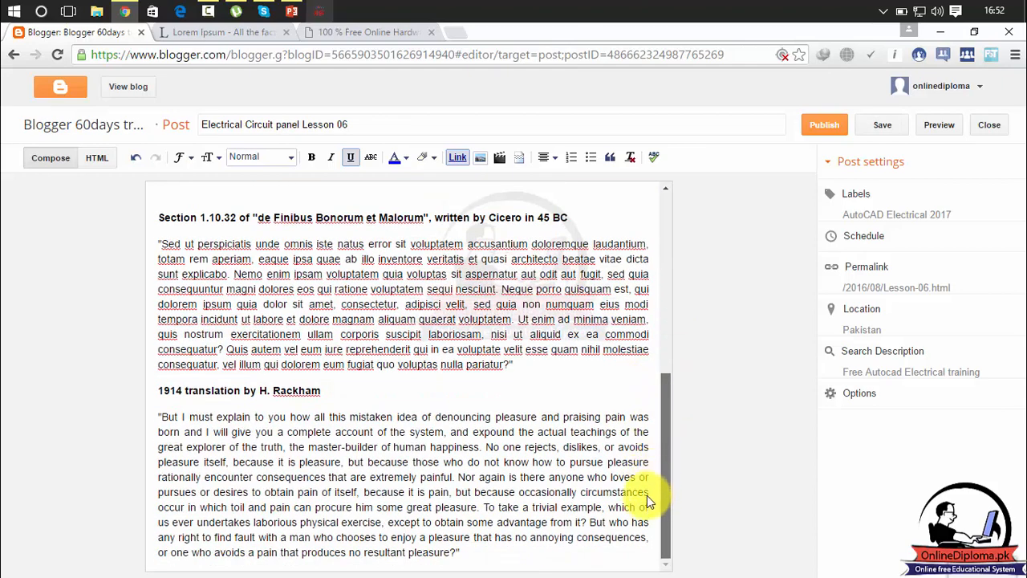
left_click(402, 390)
key("Return")
key("Return")
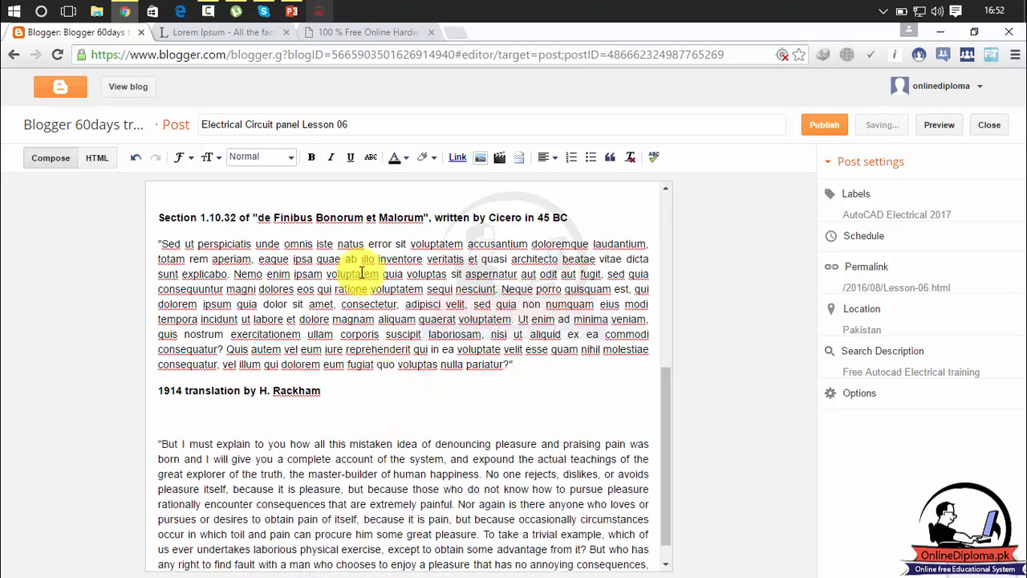
Search YouTube for "autocad electrical" and insert the video "An Overview of AutoCAD Electrical" into the blank space below the 1914 translation heading
left_click(500, 160)
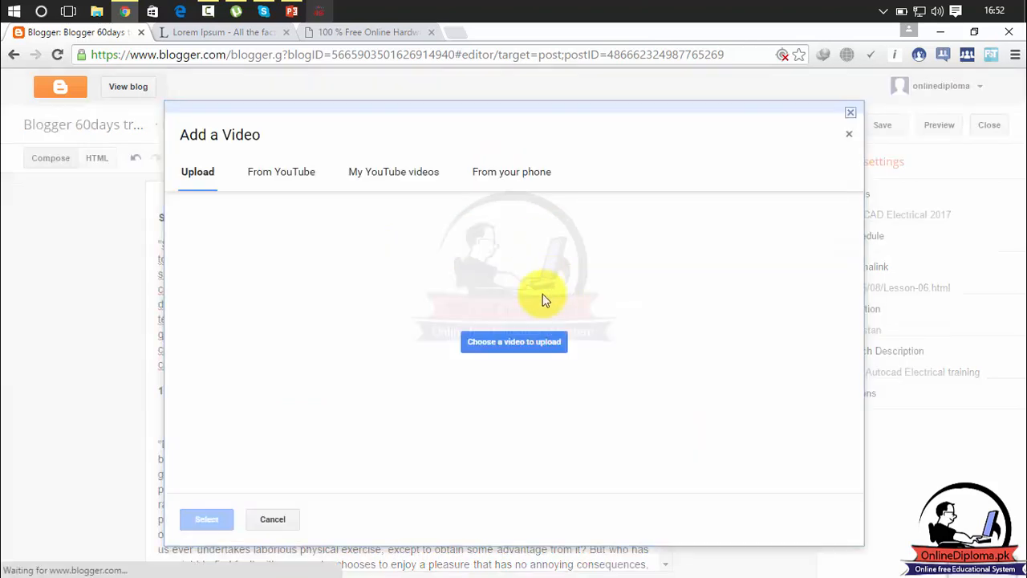
left_click(303, 174)
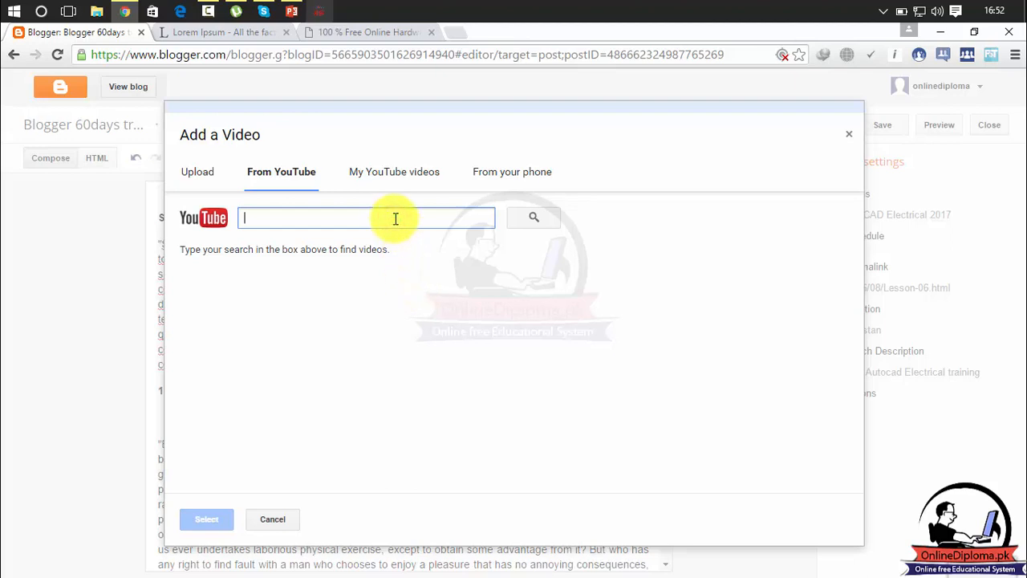
type("autocad")
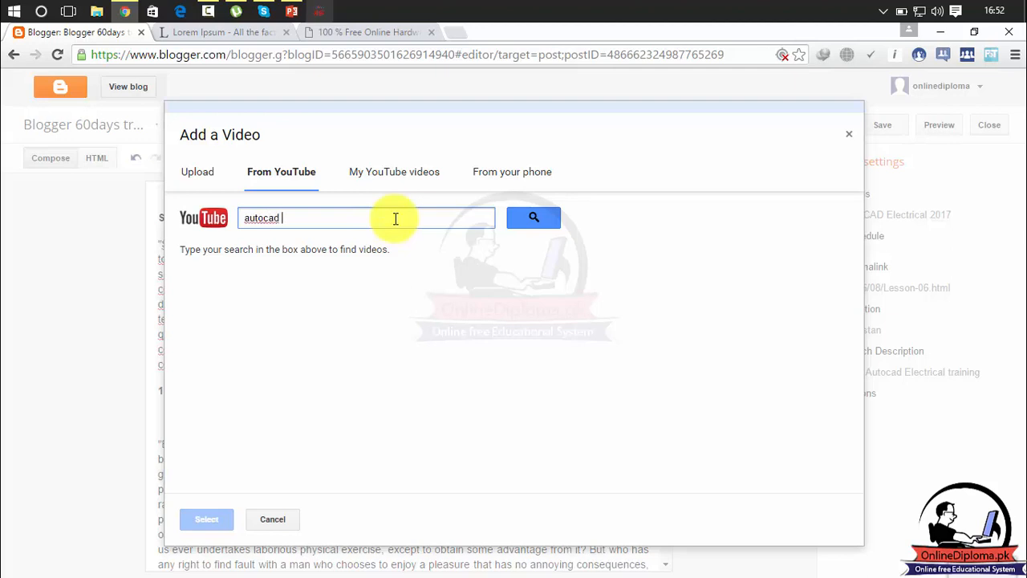
type("lectrica")
key("Return")
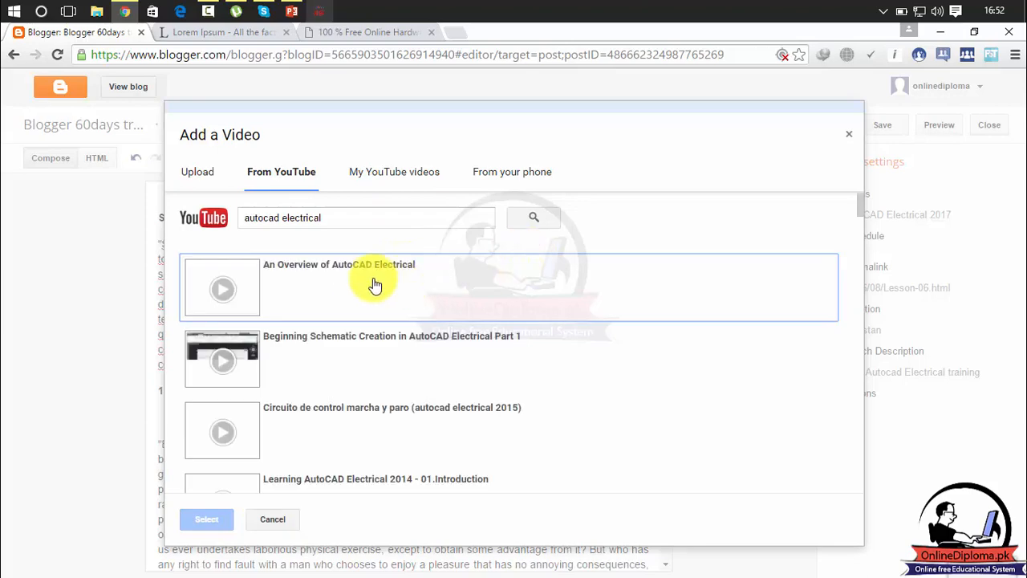
left_click(359, 281)
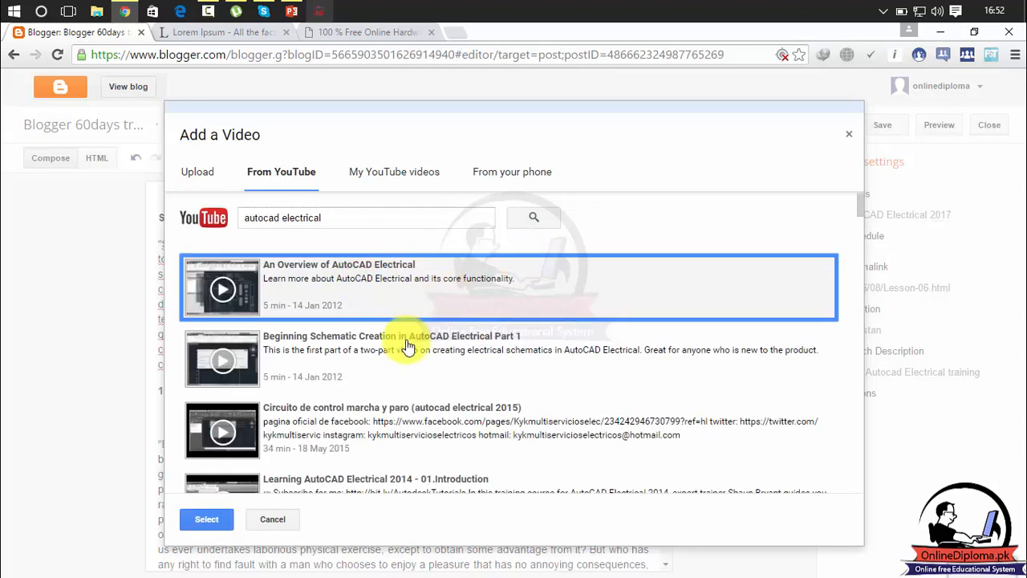
left_click(210, 522)
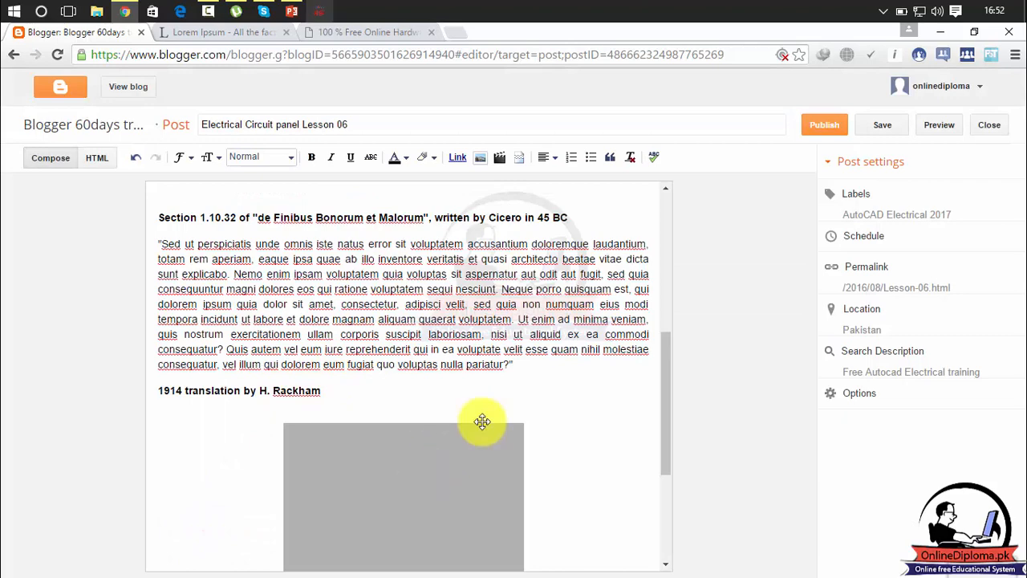
left_click_drag(665, 356, 665, 431)
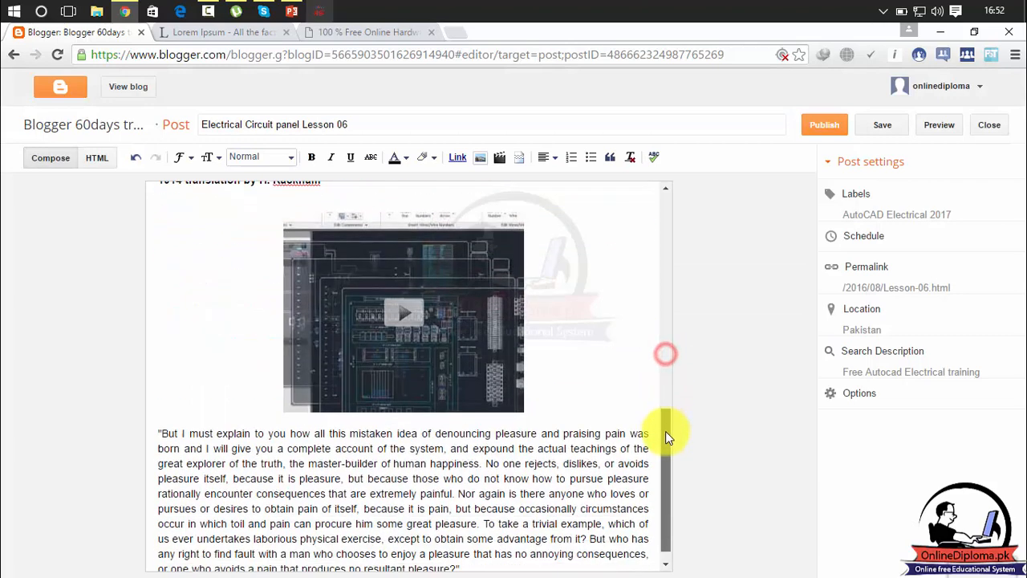
left_click(471, 349)
left_click(564, 322)
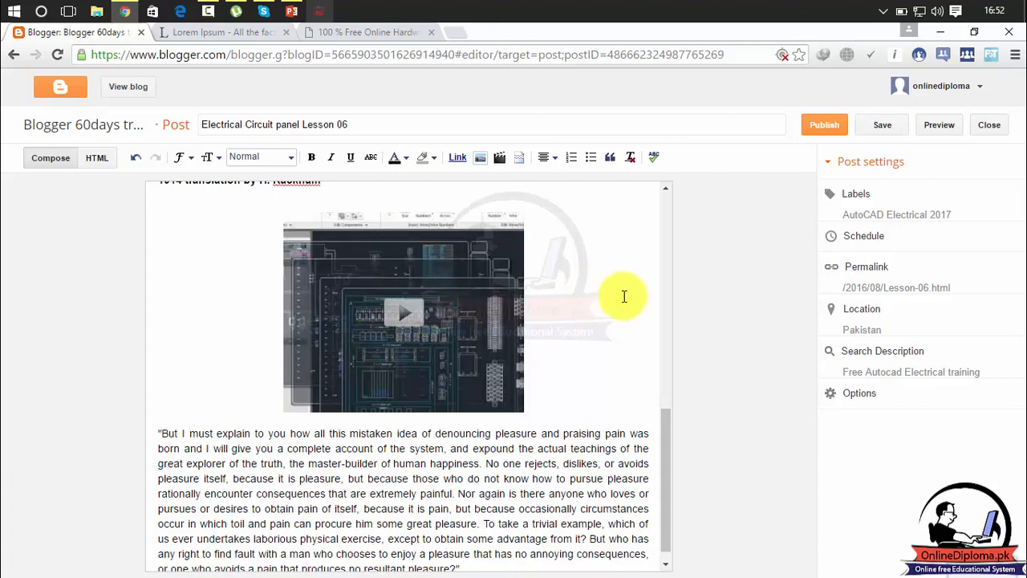
left_click_drag(667, 436, 670, 437)
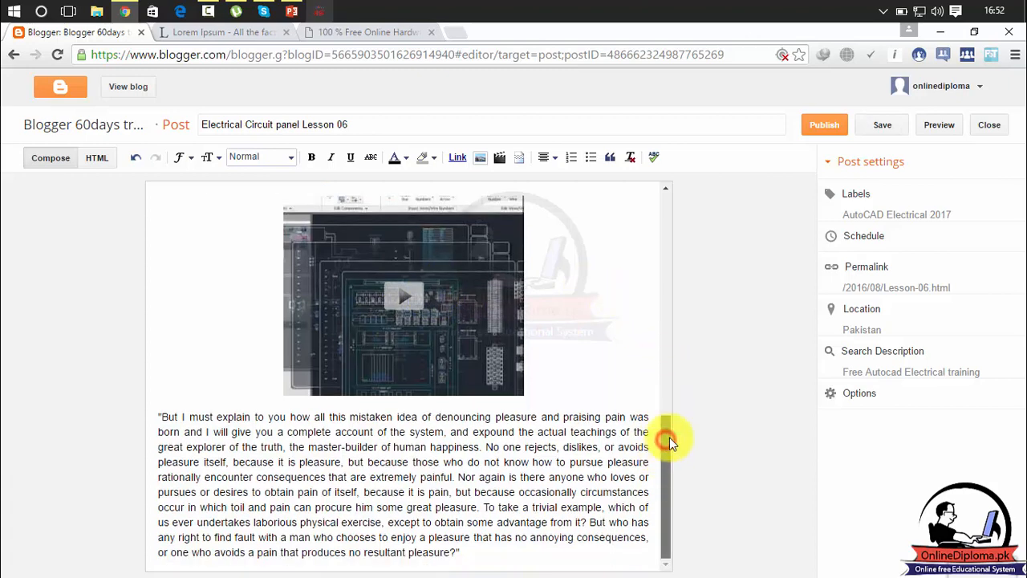
Review the post's label, keep it as AutoCAD Electrical 2017, and publish the post
left_click(863, 215)
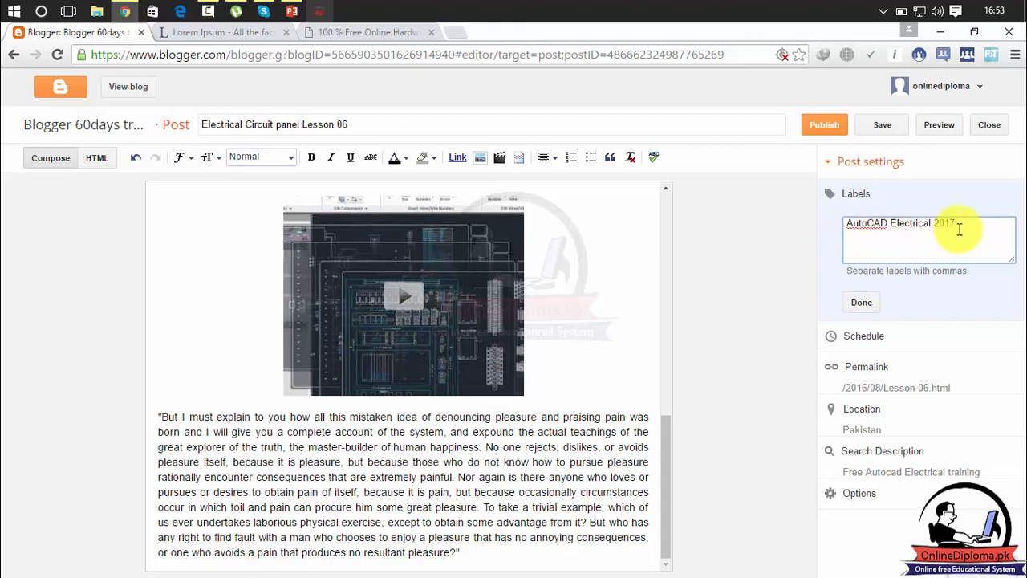
left_click(773, 233)
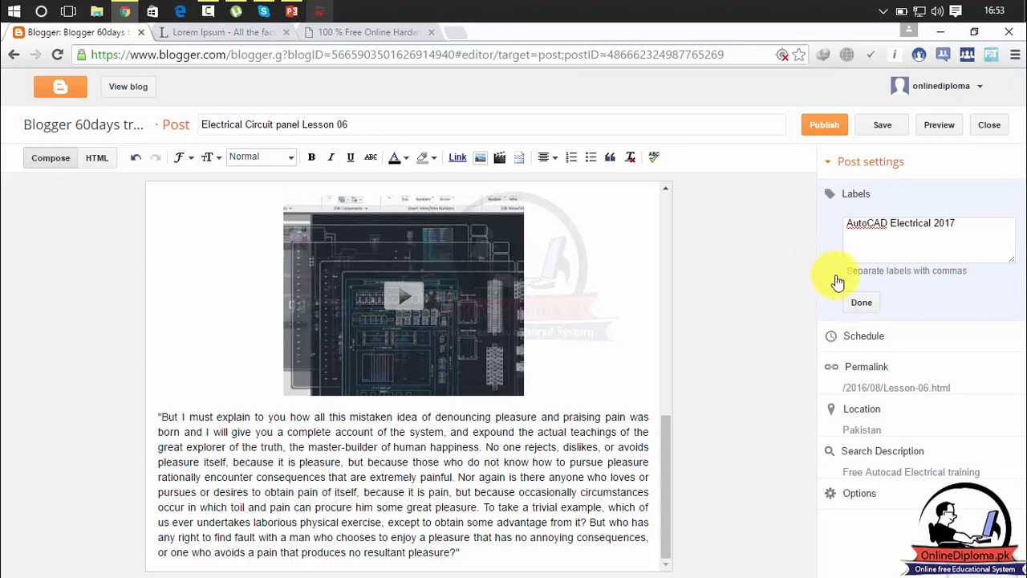
left_click(859, 299)
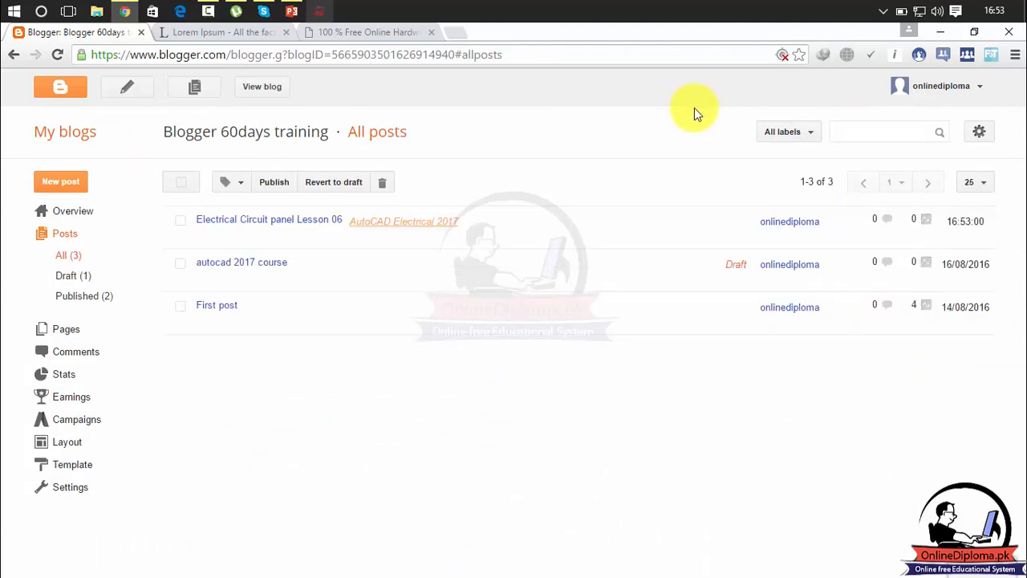
View the live blog and examine the published post's text, image, video, label and location
left_click(265, 87)
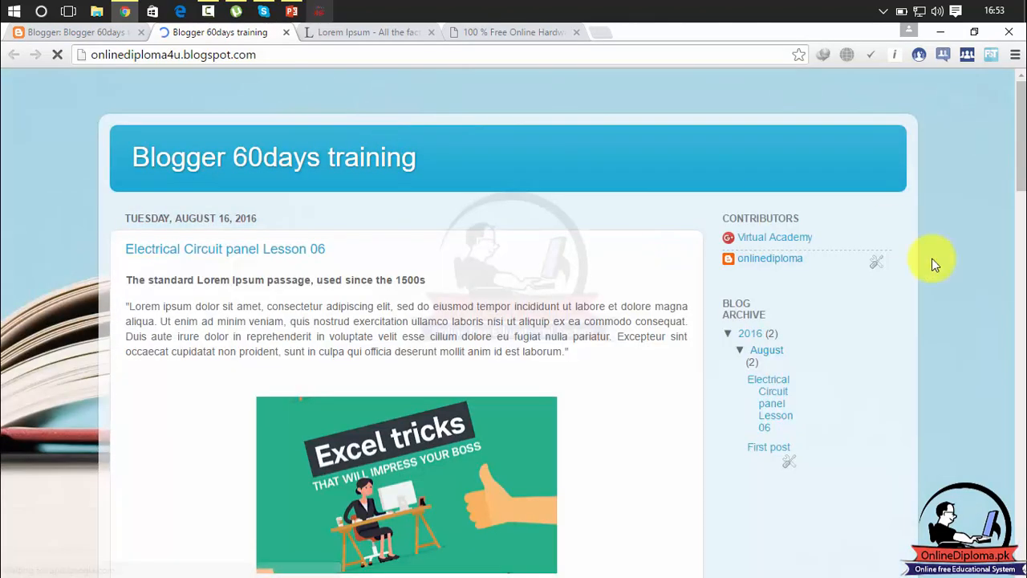
left_click_drag(1019, 165, 1021, 335)
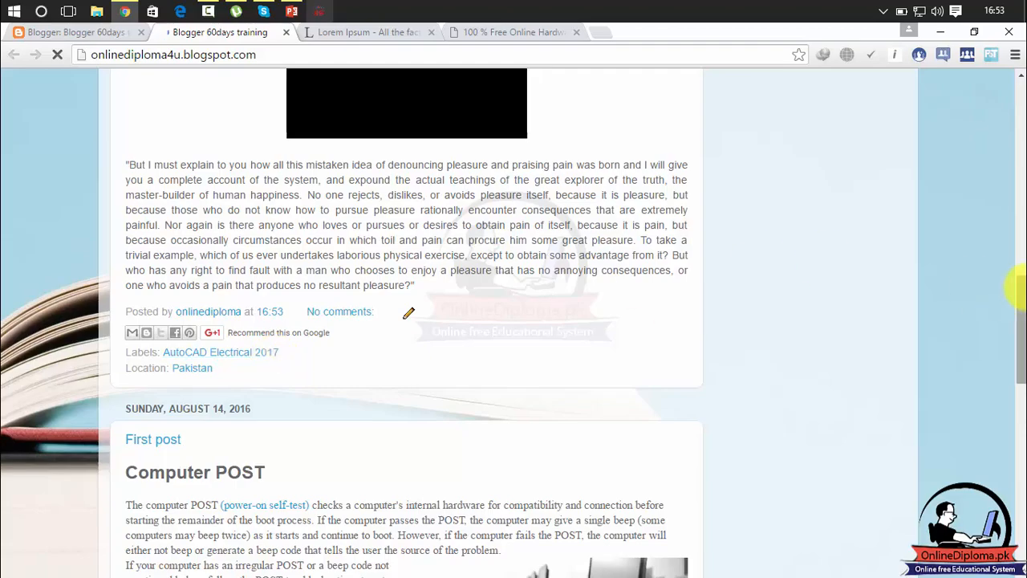
scroll(1017, 305, "down", 5)
left_click_drag(1024, 325, 1024, 88)
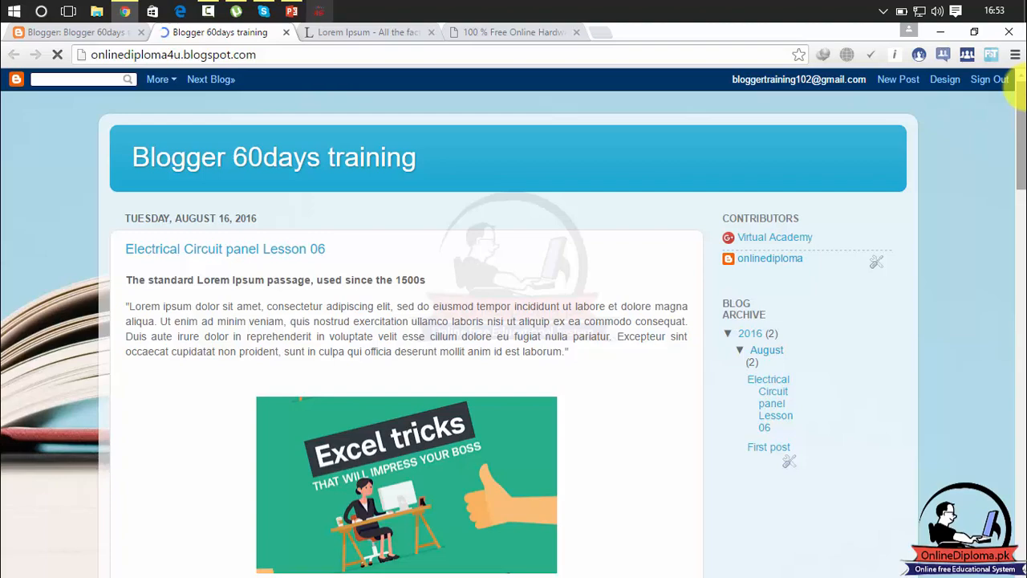
left_click_drag(1016, 142, 1016, 69)
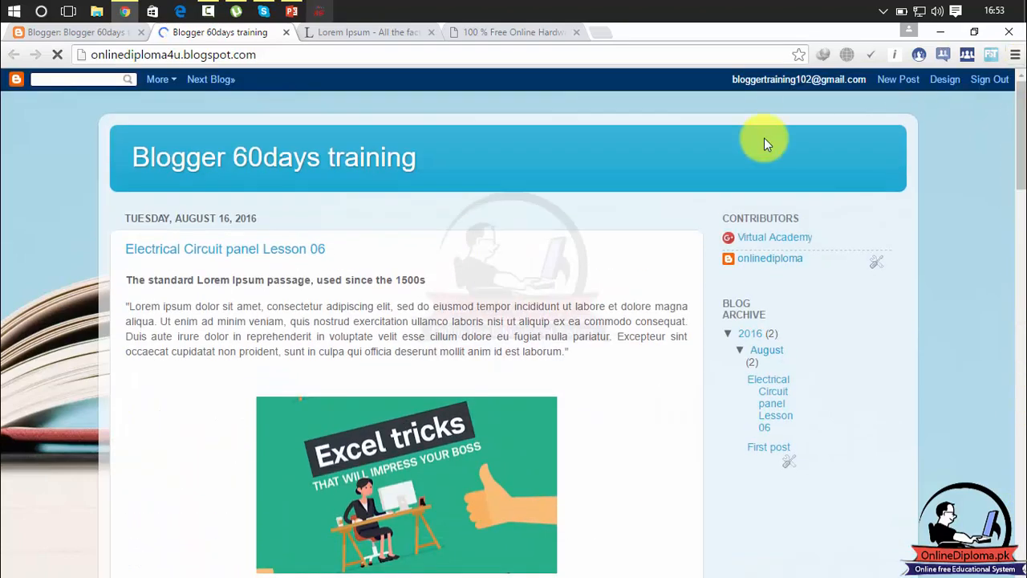